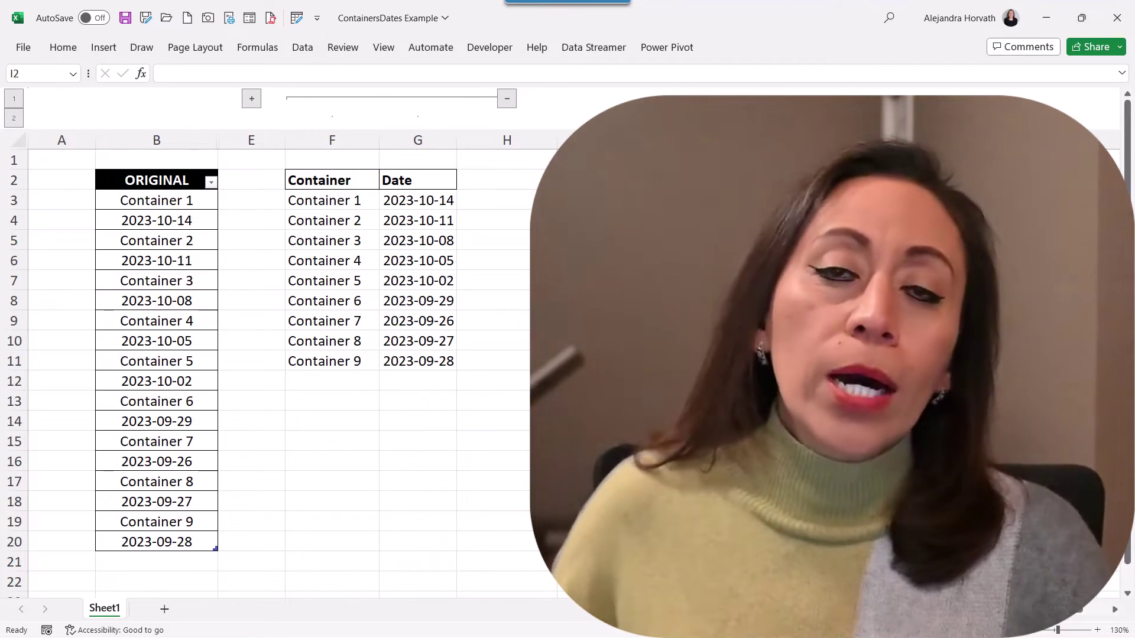
- Collapse columns F:G and enter =SEQUENCE(10) in I2 to spill 1 through 10 down column I
left_click(172, 222)
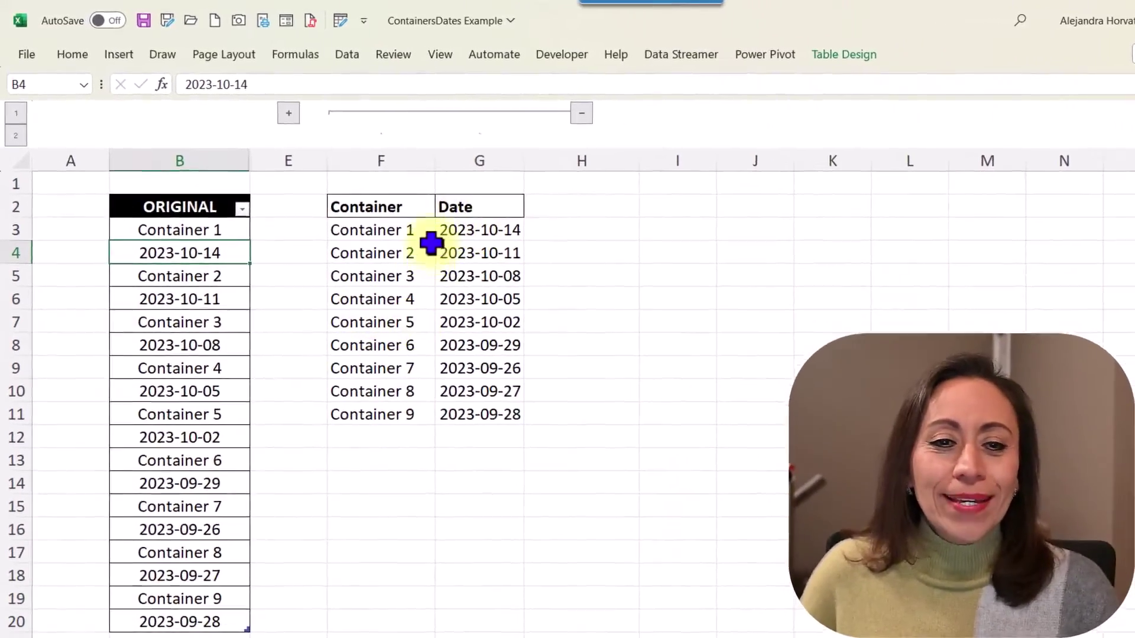
left_click(588, 114)
left_click(473, 211)
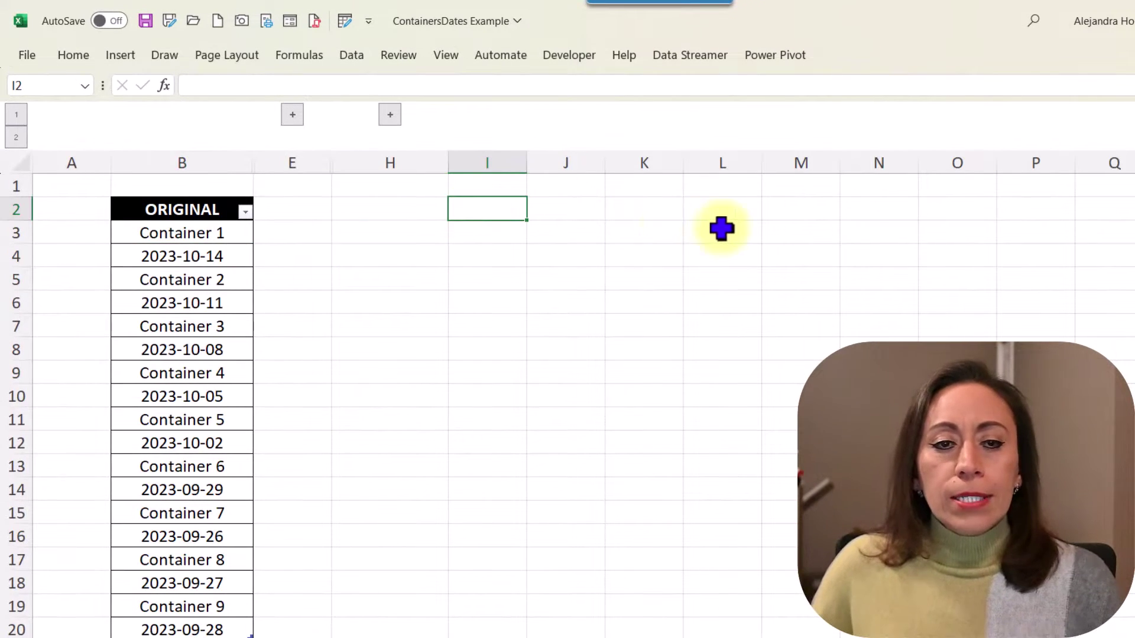
type("=")
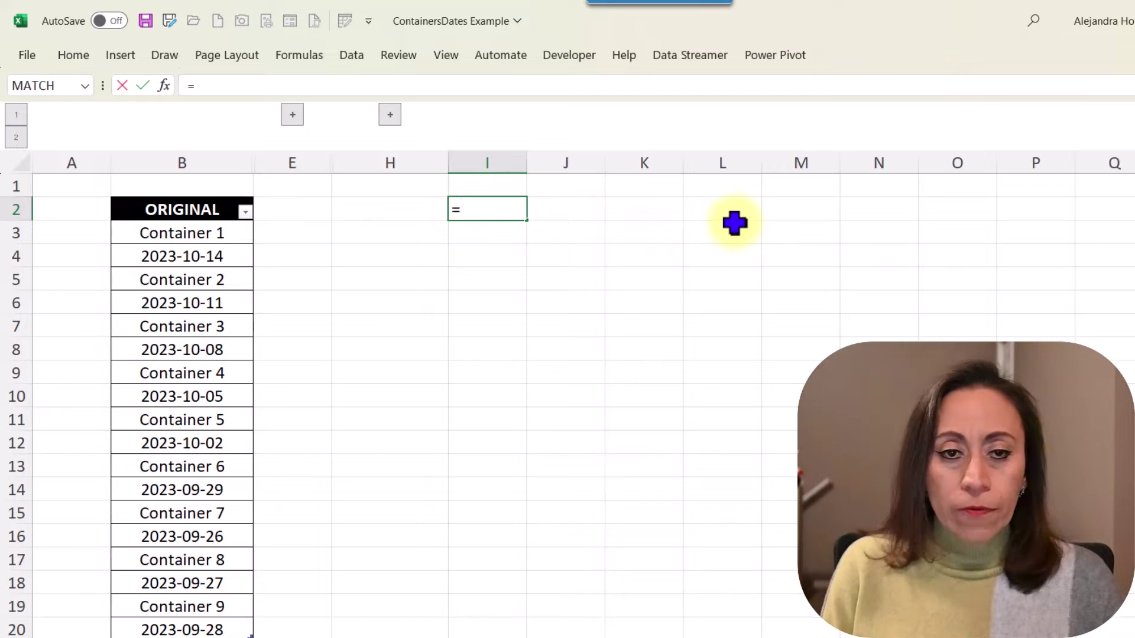
type("sequ")
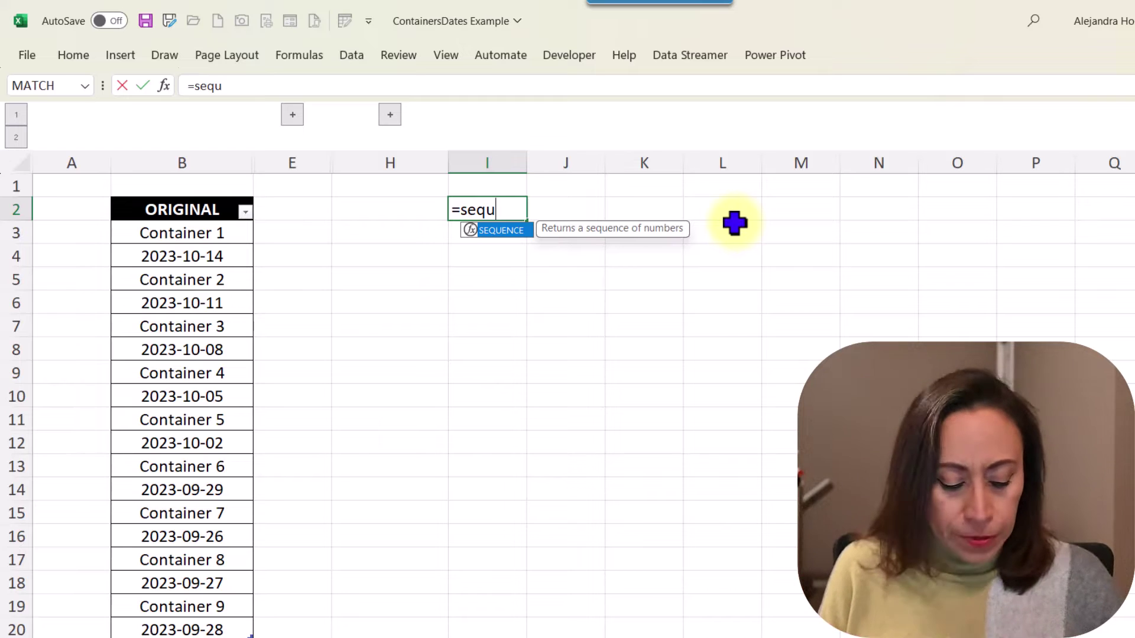
key("Tab")
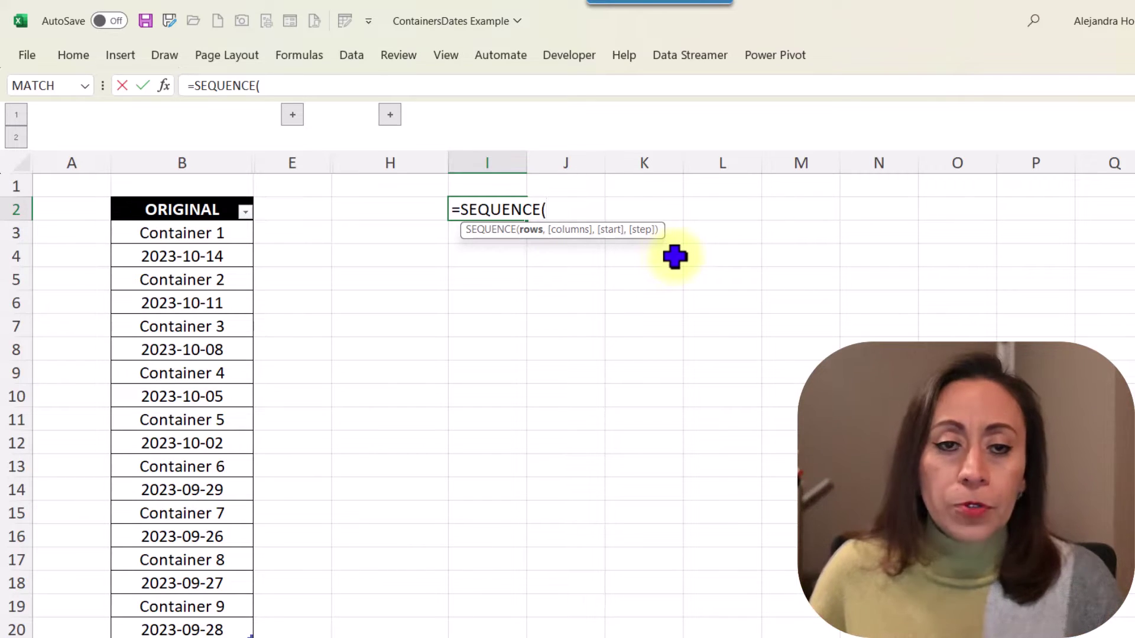
type("10")
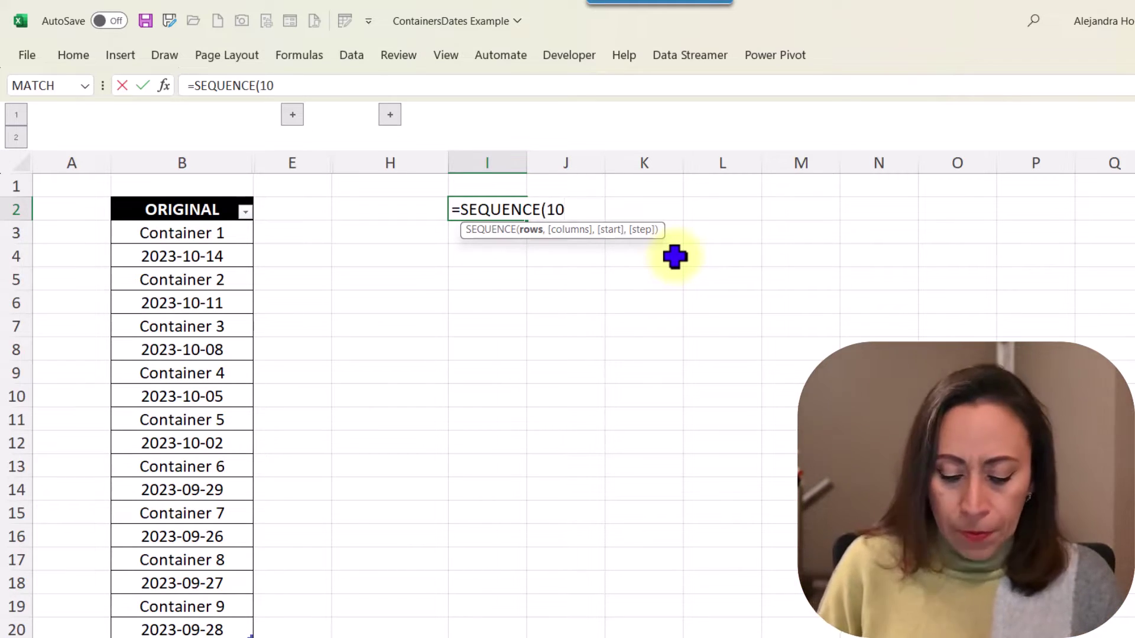
type(")")
key("Return")
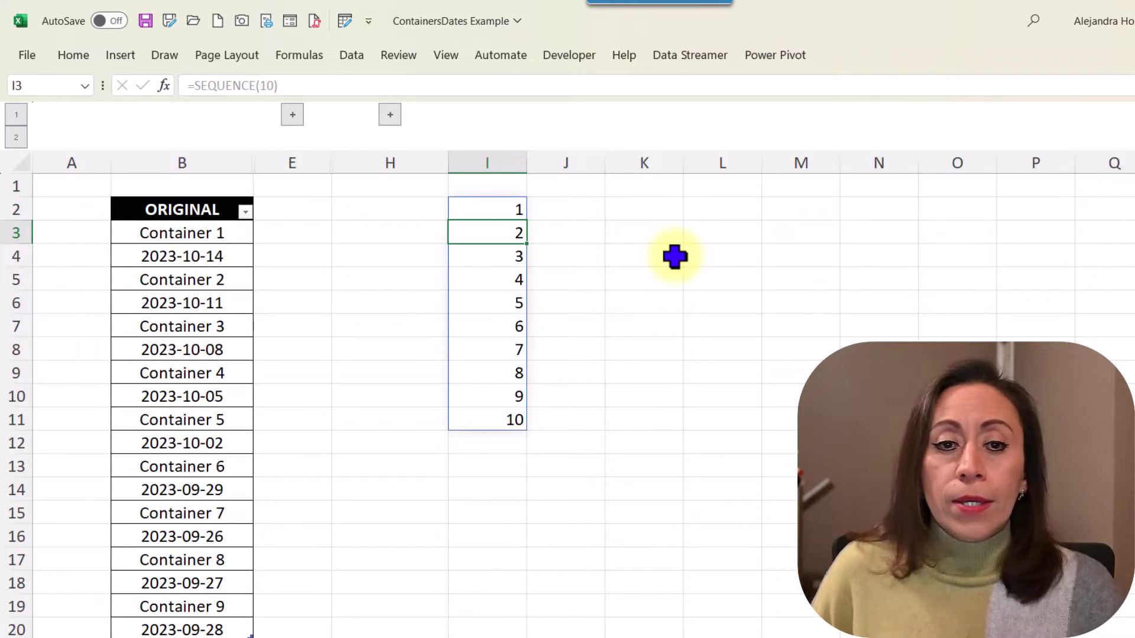
- Change the I2 formula to =SEQUENCE(10,3) so it spills 1–30 across I2:K11
key("Up")
key("Down")
key("Up")
key("F2")
key("Left")
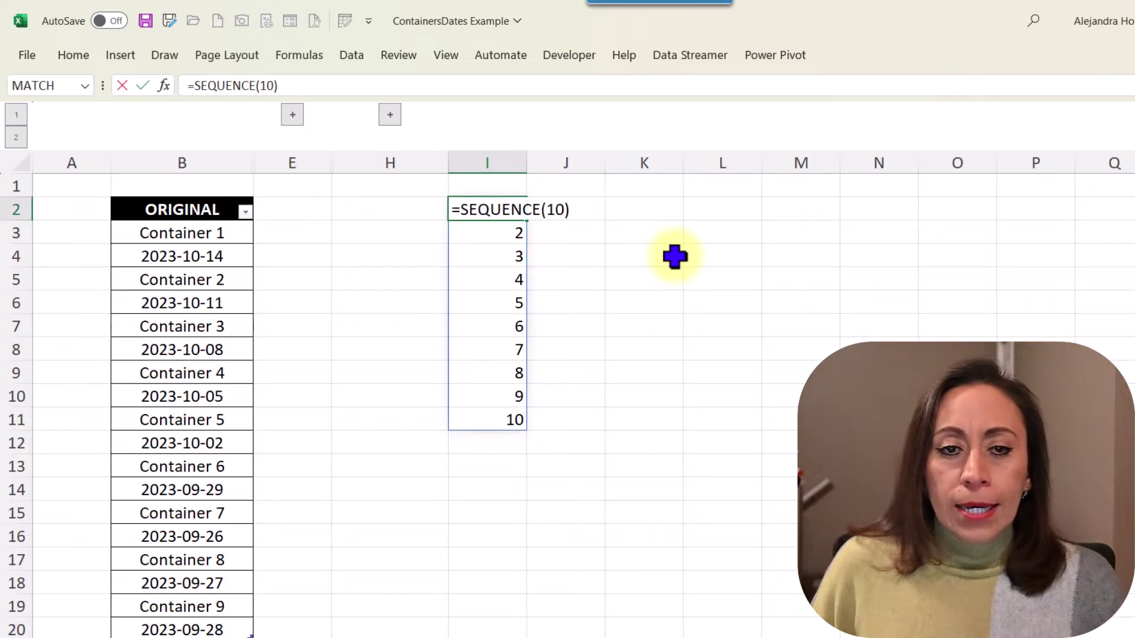
type(",")
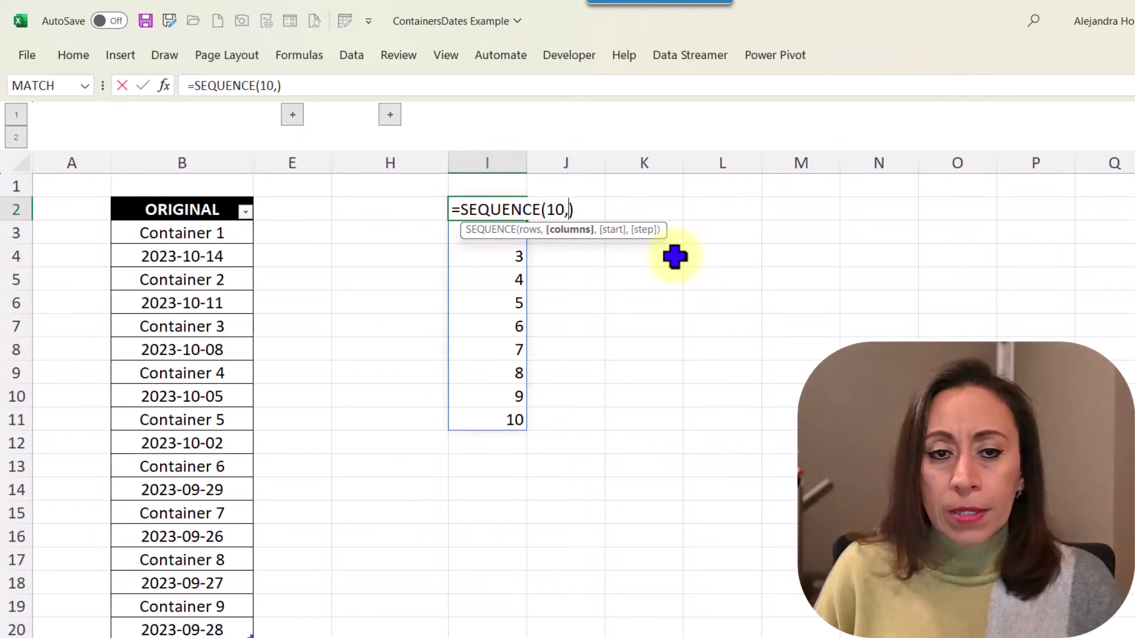
type("3")
key("Return")
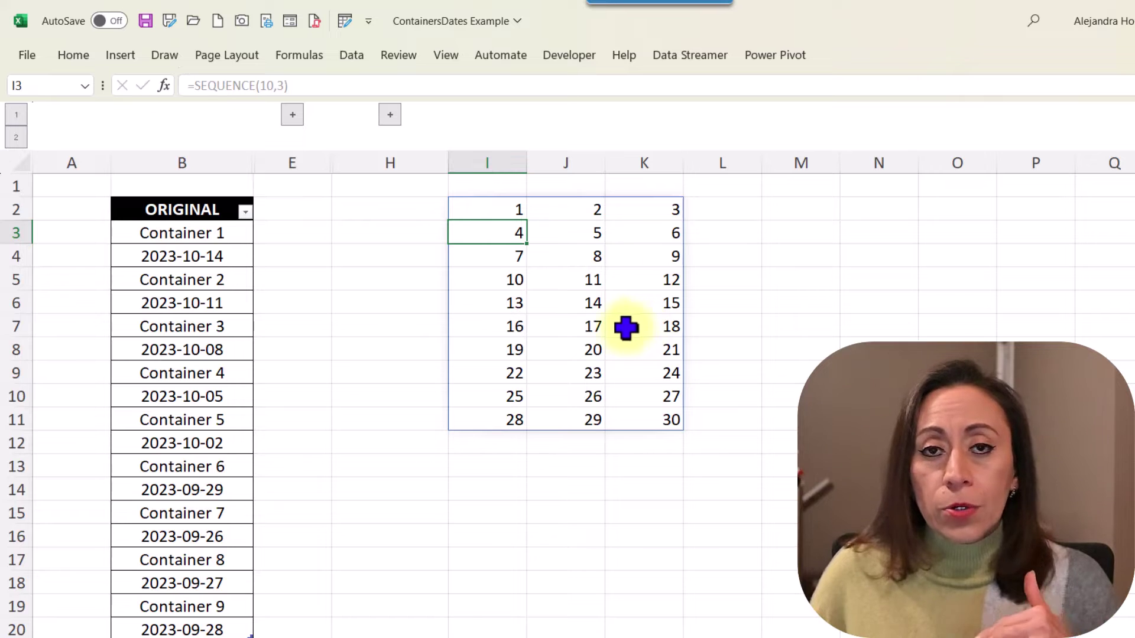
left_click(670, 421)
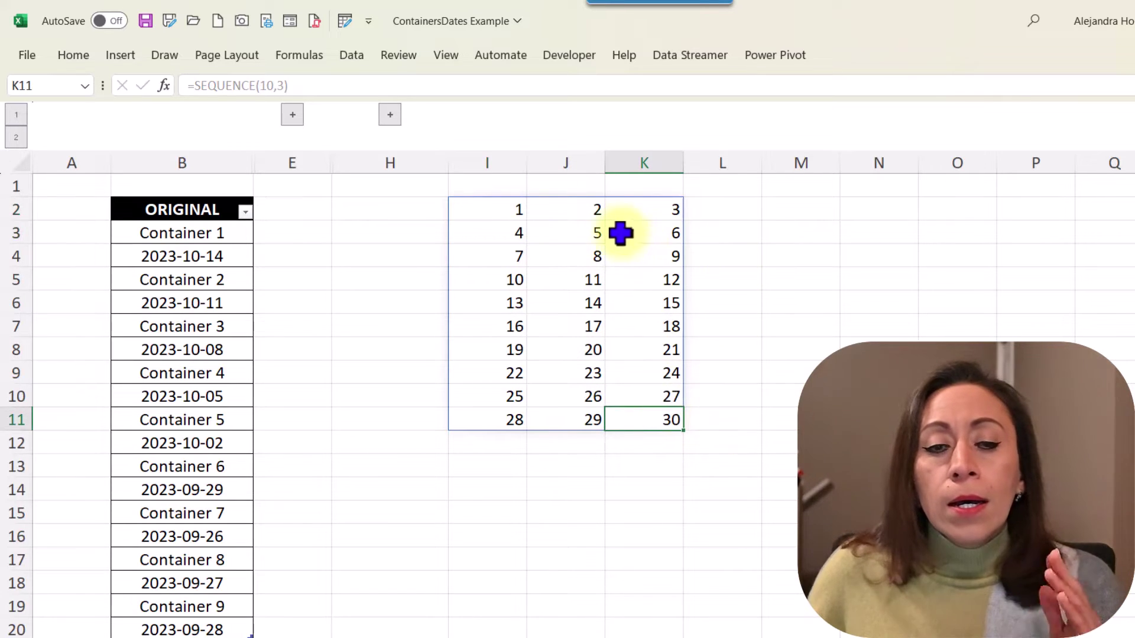
left_click(512, 207)
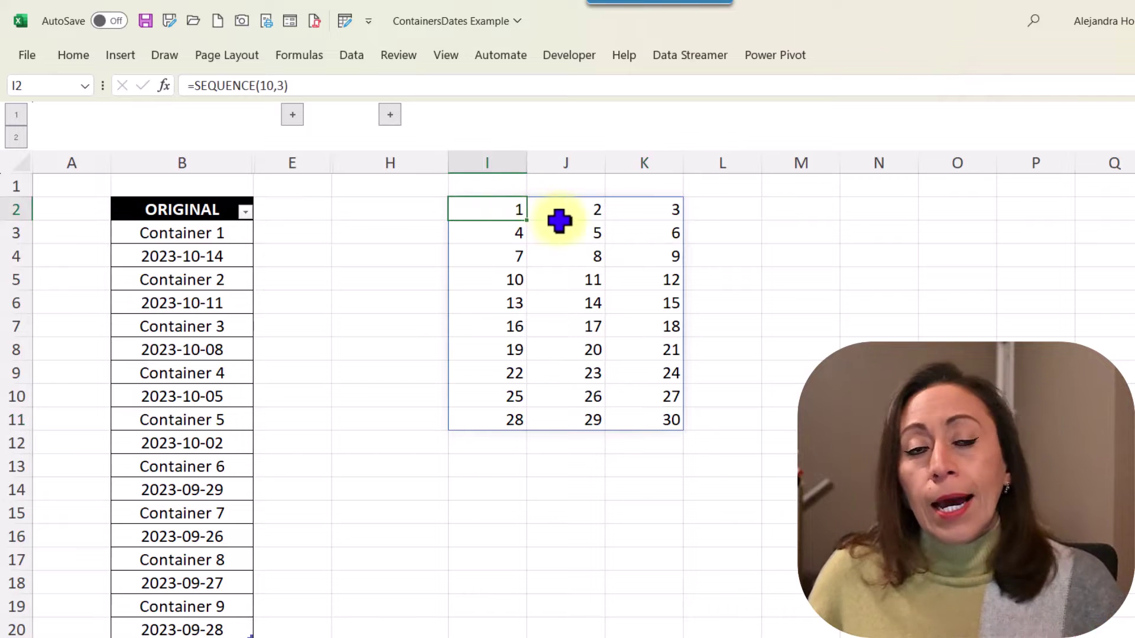
- Edit I2 to =SEQUENCE(10,,5,2), a single column starting at 5 with step 2
key("F2")
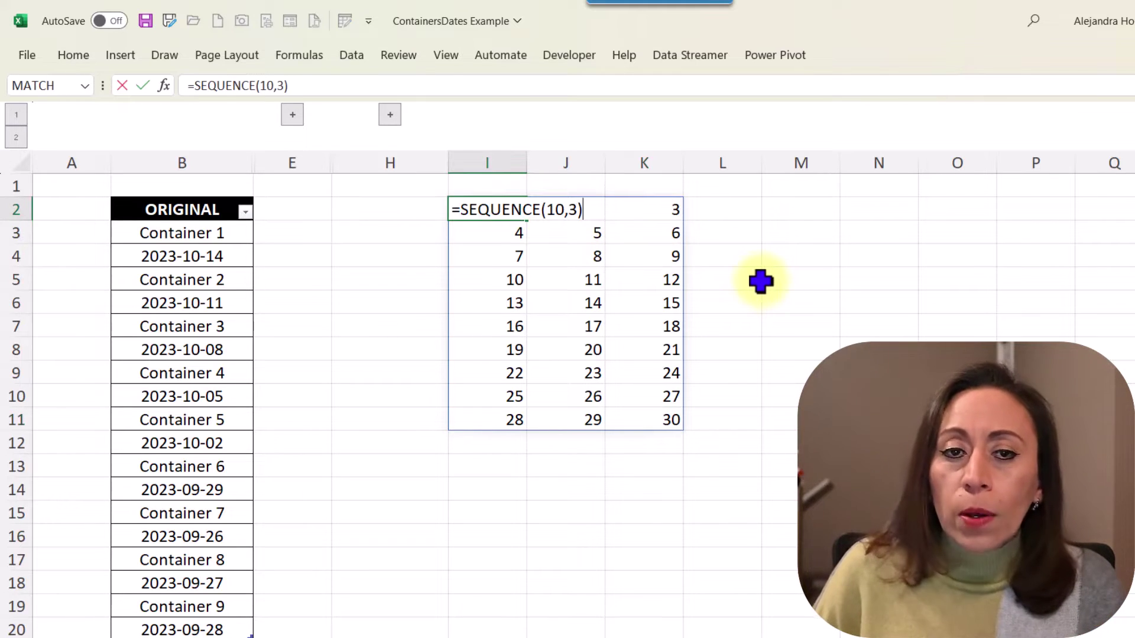
key("Left")
key("BackSpace")
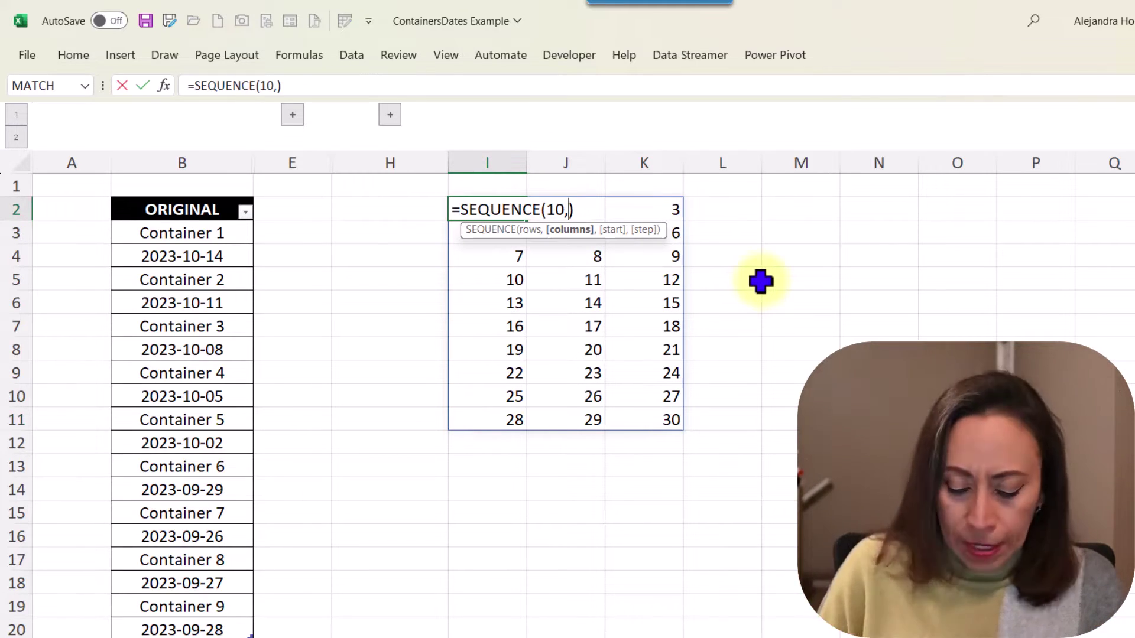
type(",")
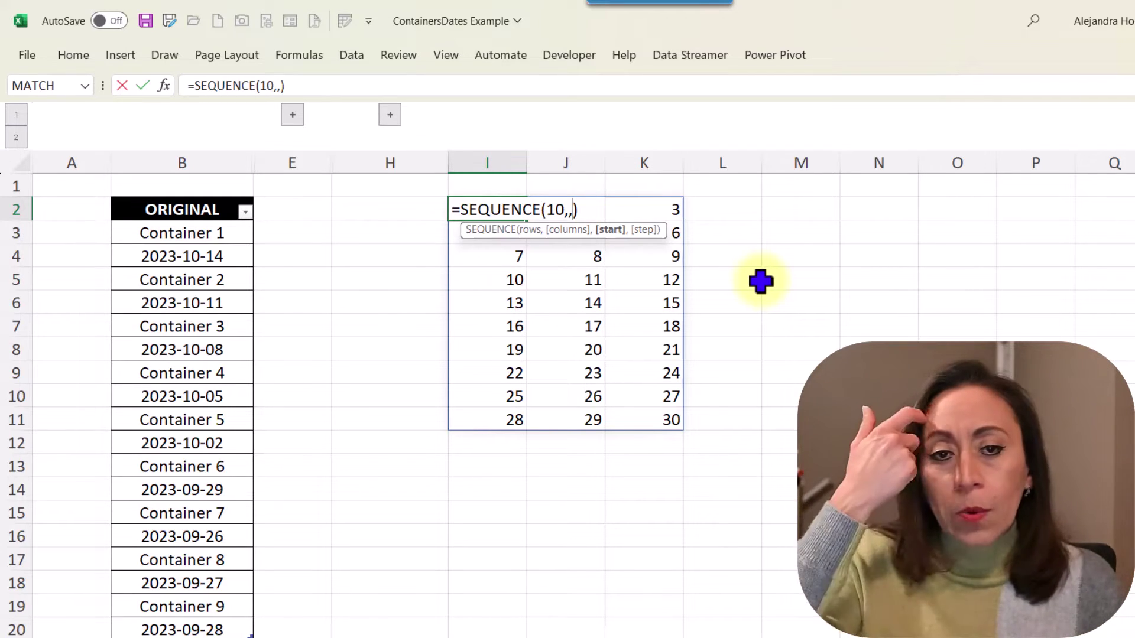
type("5,2")
key("Return")
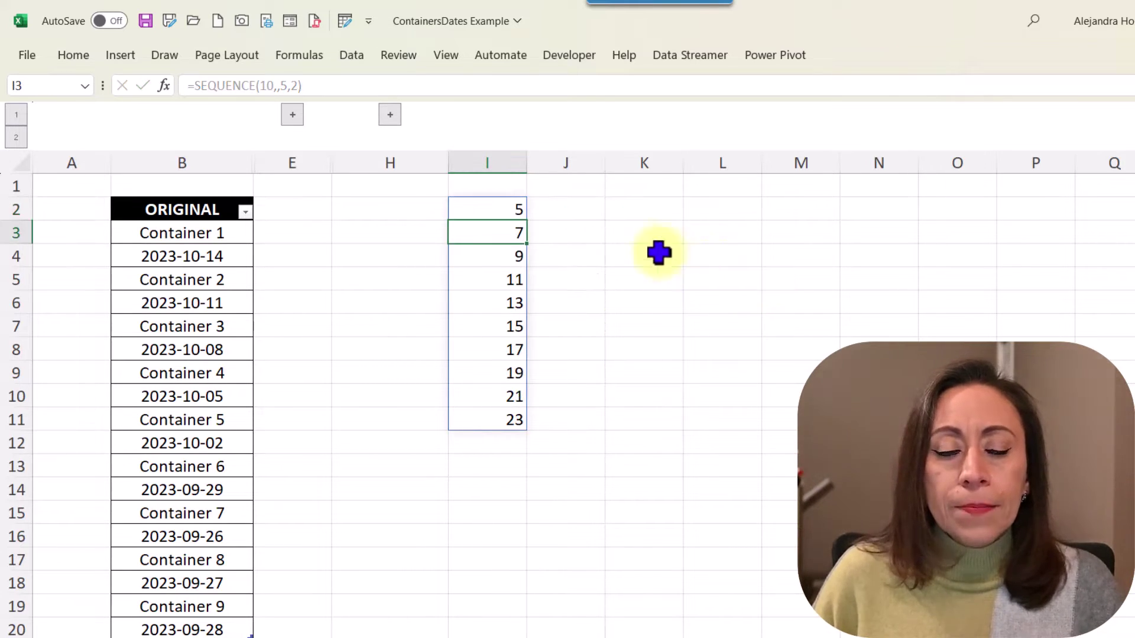
- Step through the spilled values 5 to 23 down column I
left_click(504, 208)
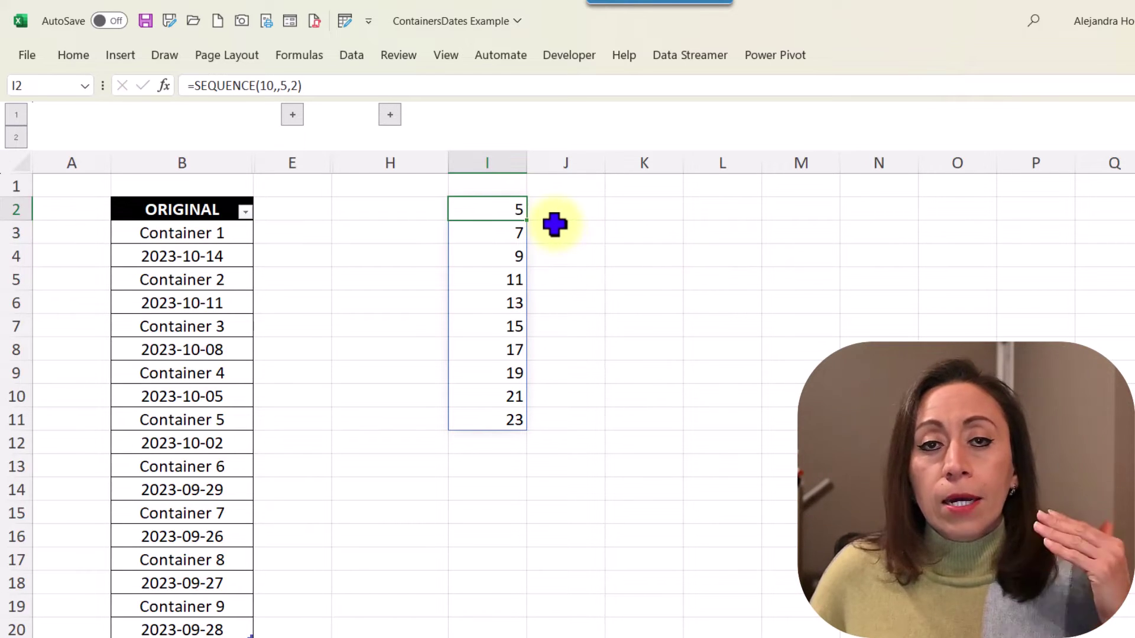
key("Down")
left_click(512, 255)
left_click(509, 279)
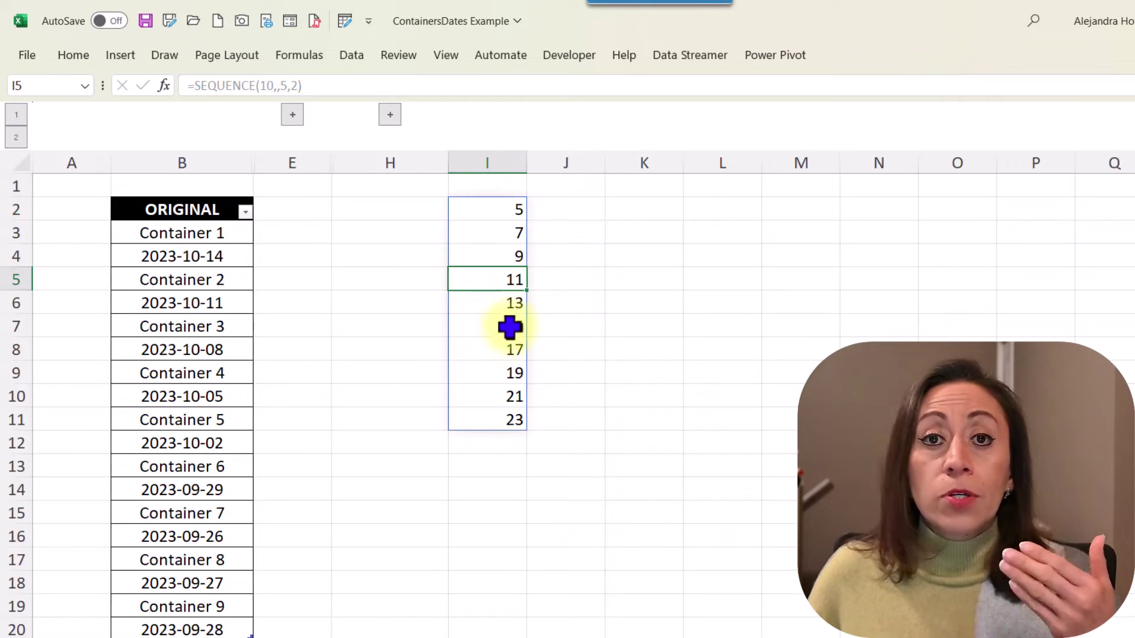
left_click(500, 211)
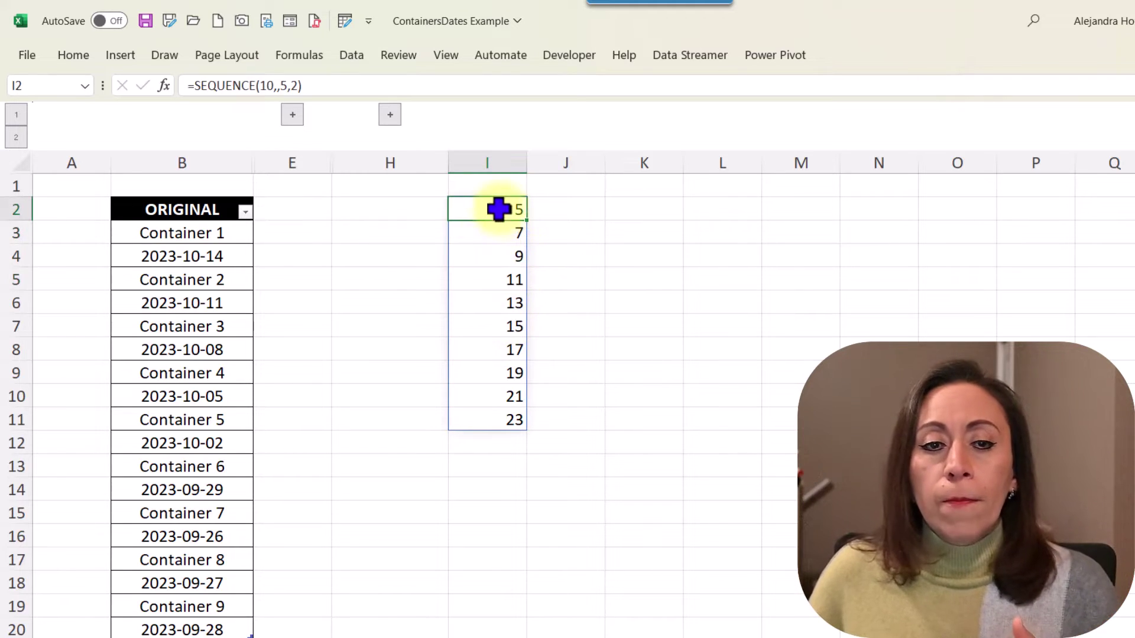
left_click(485, 236)
left_click(482, 258)
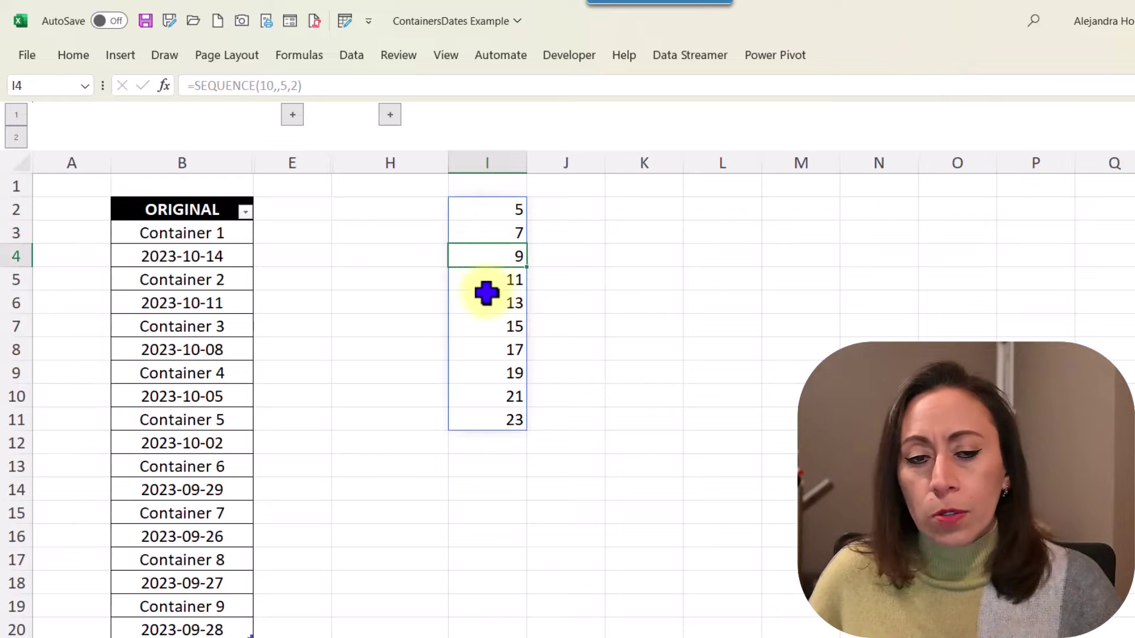
left_click(511, 201)
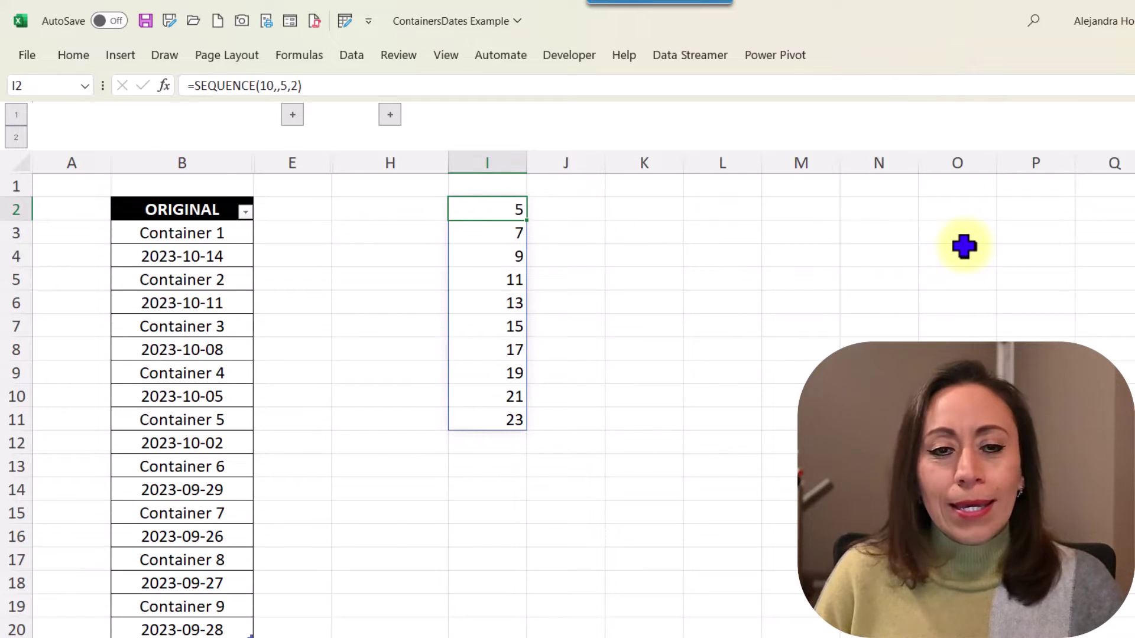
- Clear I2 and start =INDEX(Table1[ORIGINAL], referencing the whole ORIGINAL column
key("Delete")
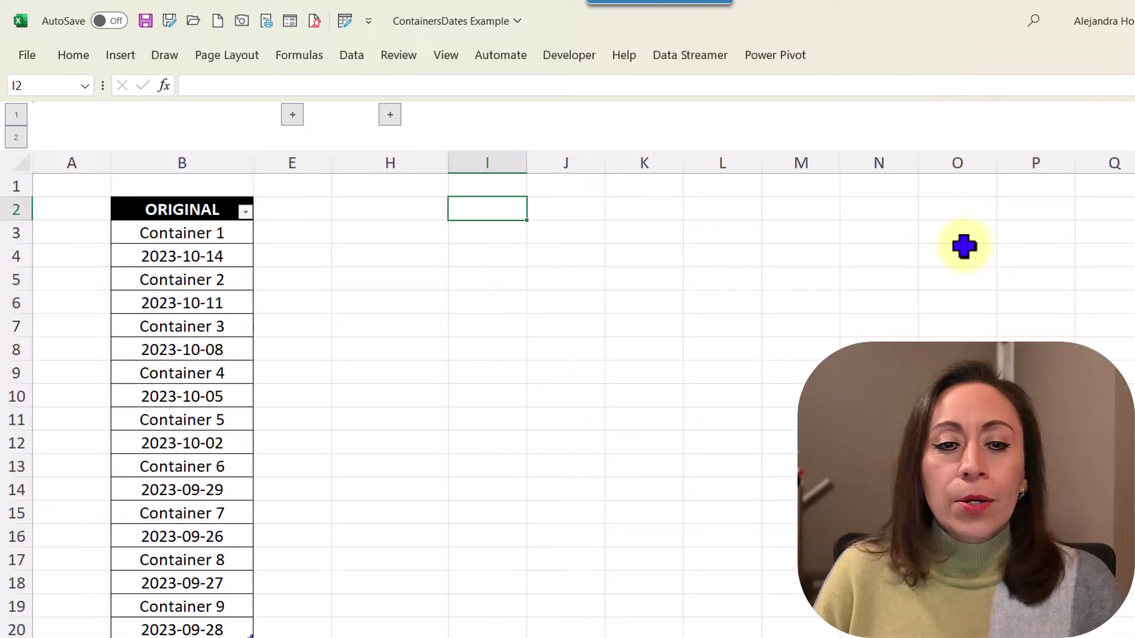
type("=")
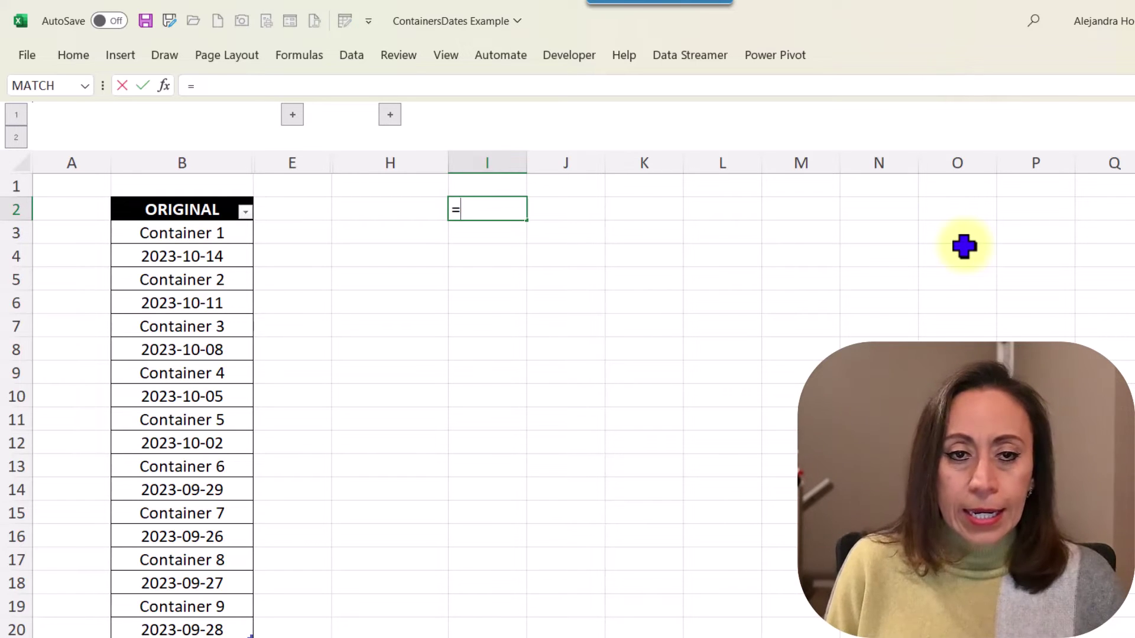
type("ind")
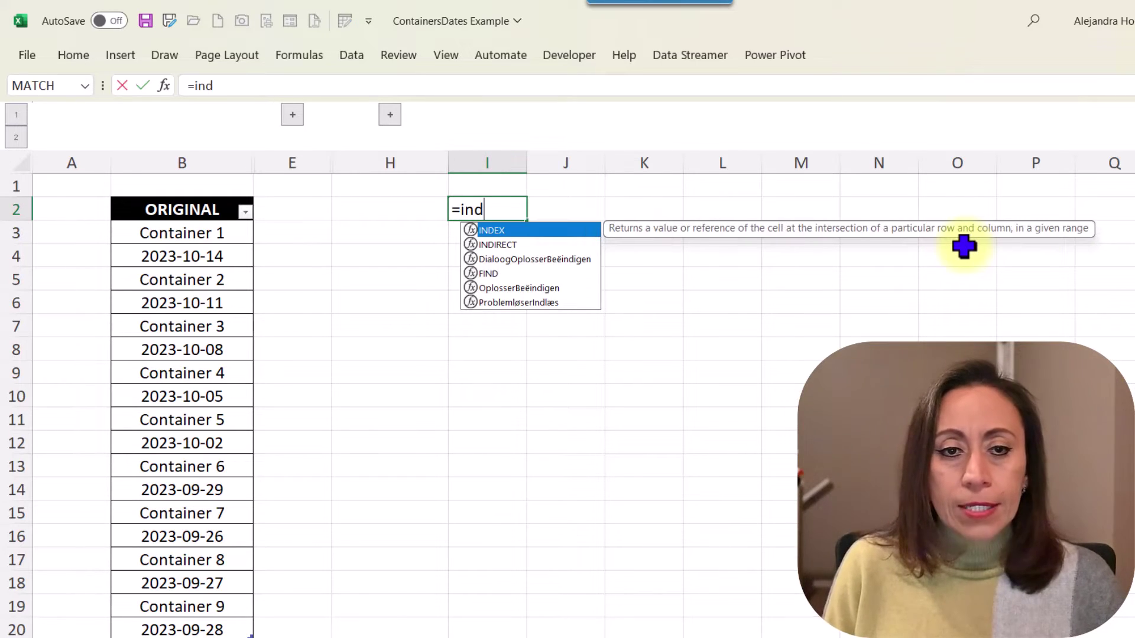
key("Tab")
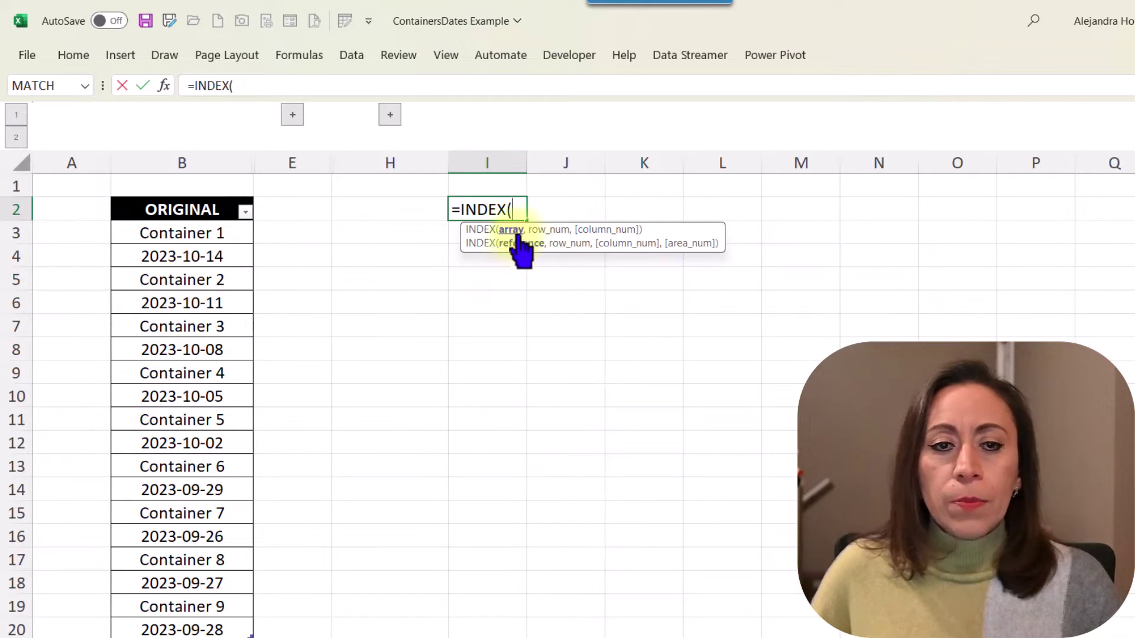
left_click(226, 234)
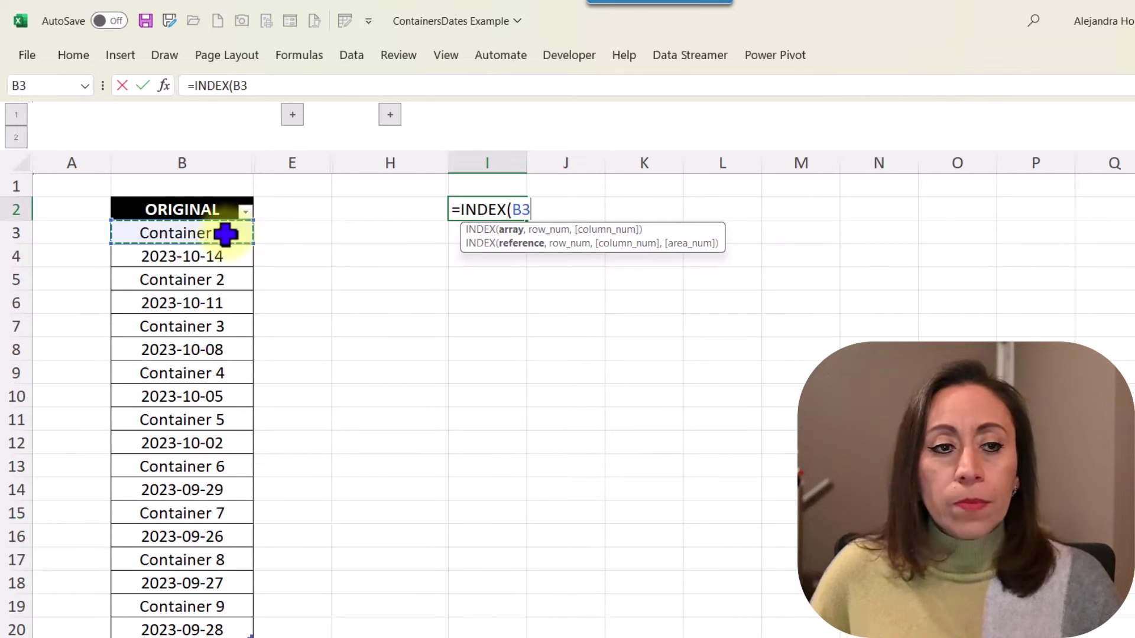
left_click_drag(225, 233, 186, 629)
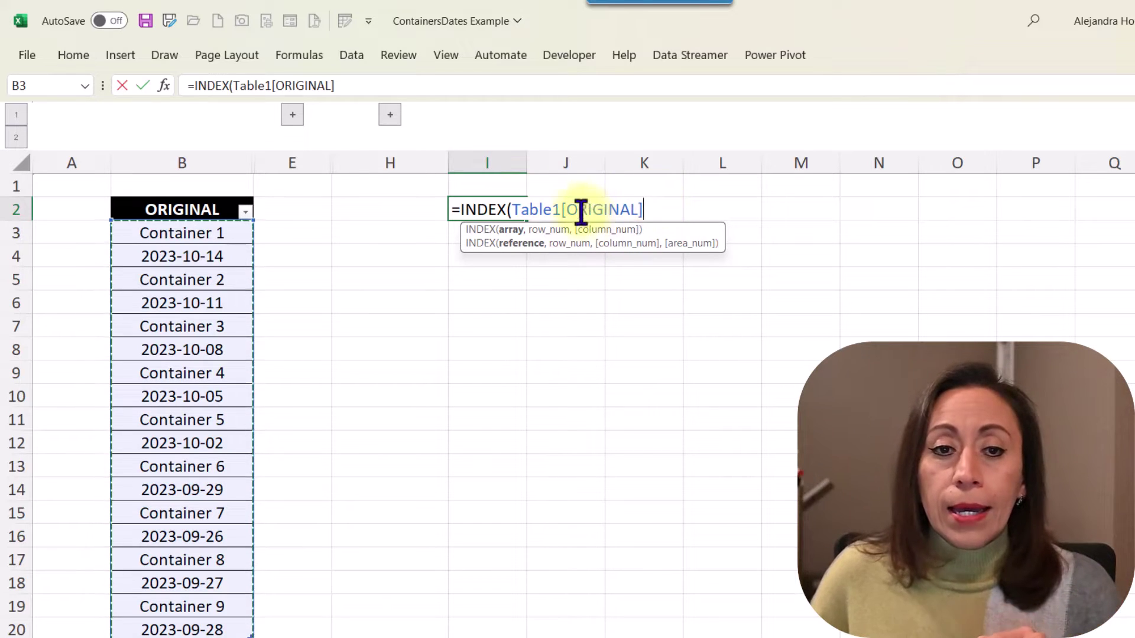
type(",")
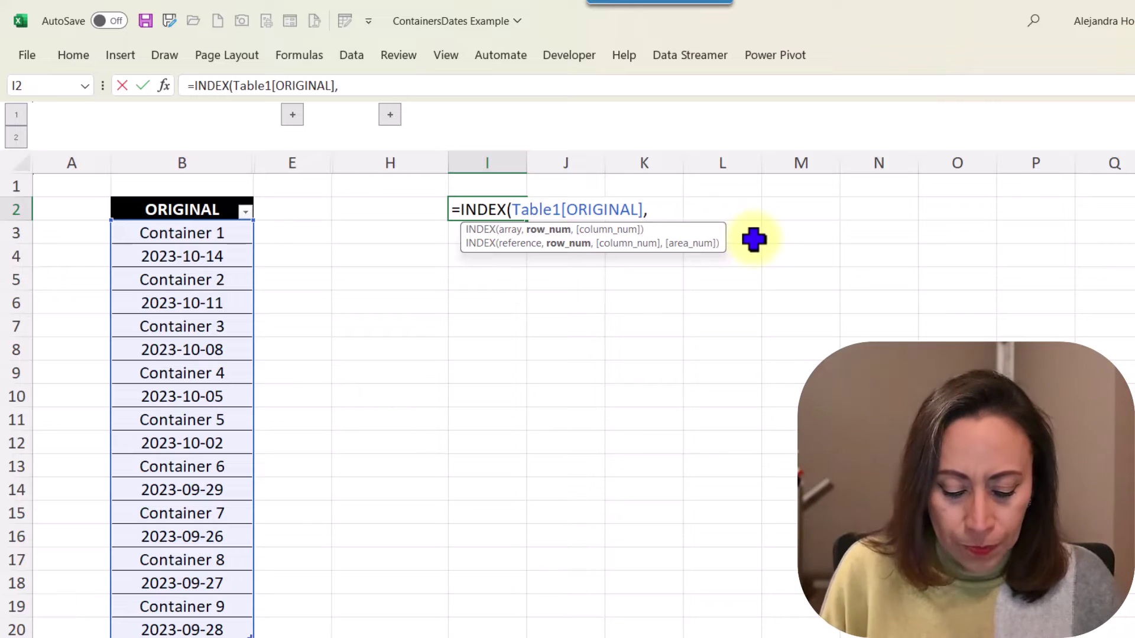
- Add SEQUENCE(COUNTA(Table1[ORIGINAL]) as the INDEX row argument
type("seque")
key("Tab")
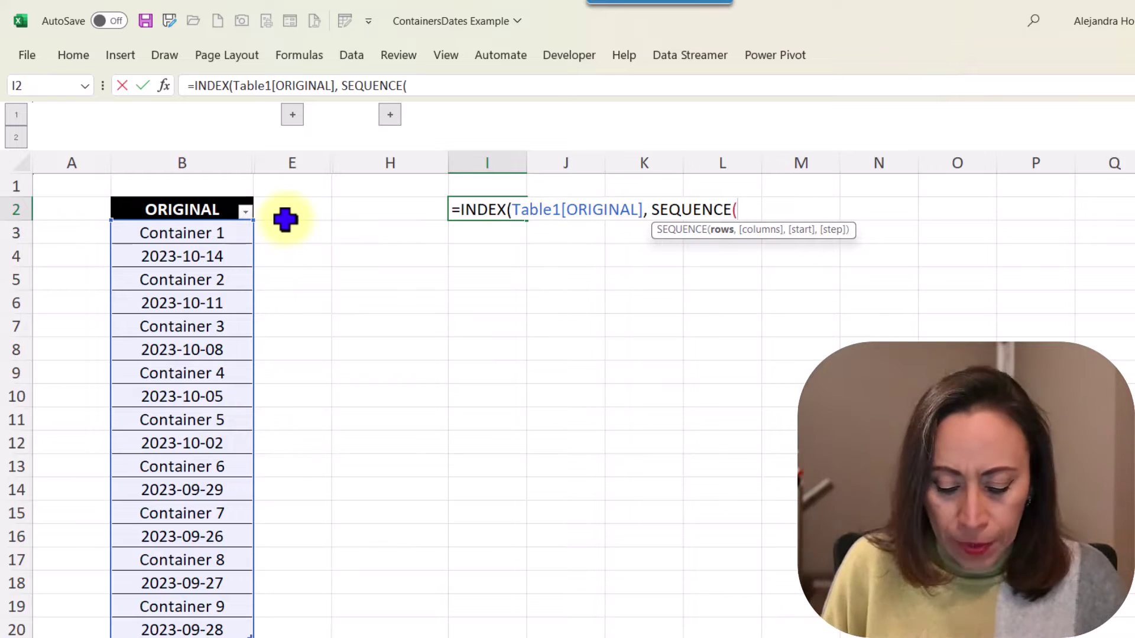
type("con")
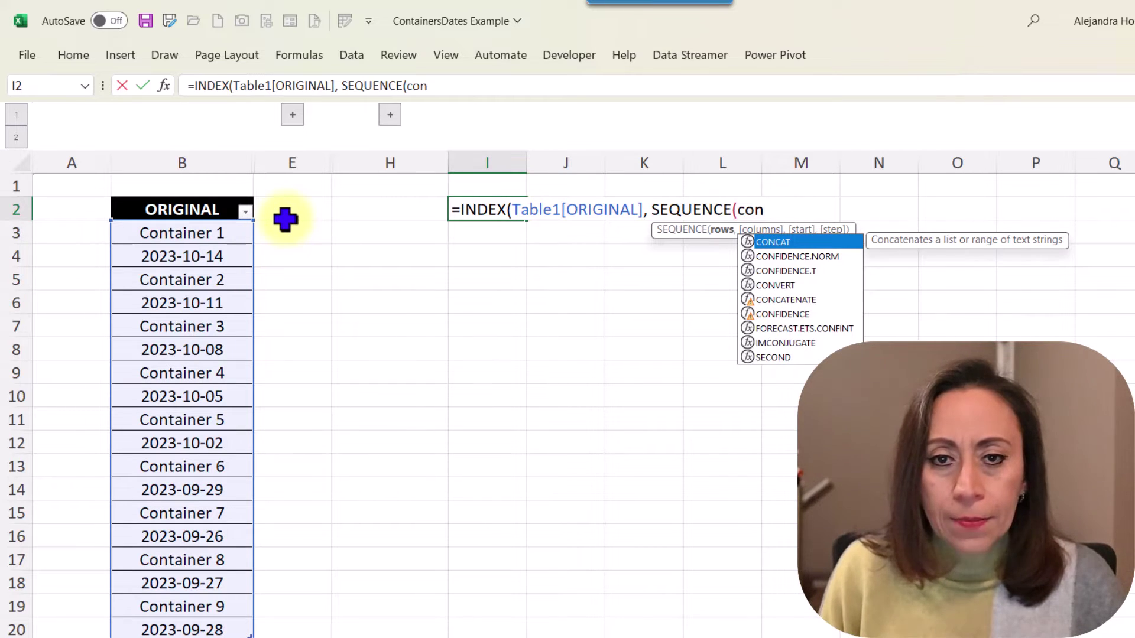
key("BackSpace")
type("unt")
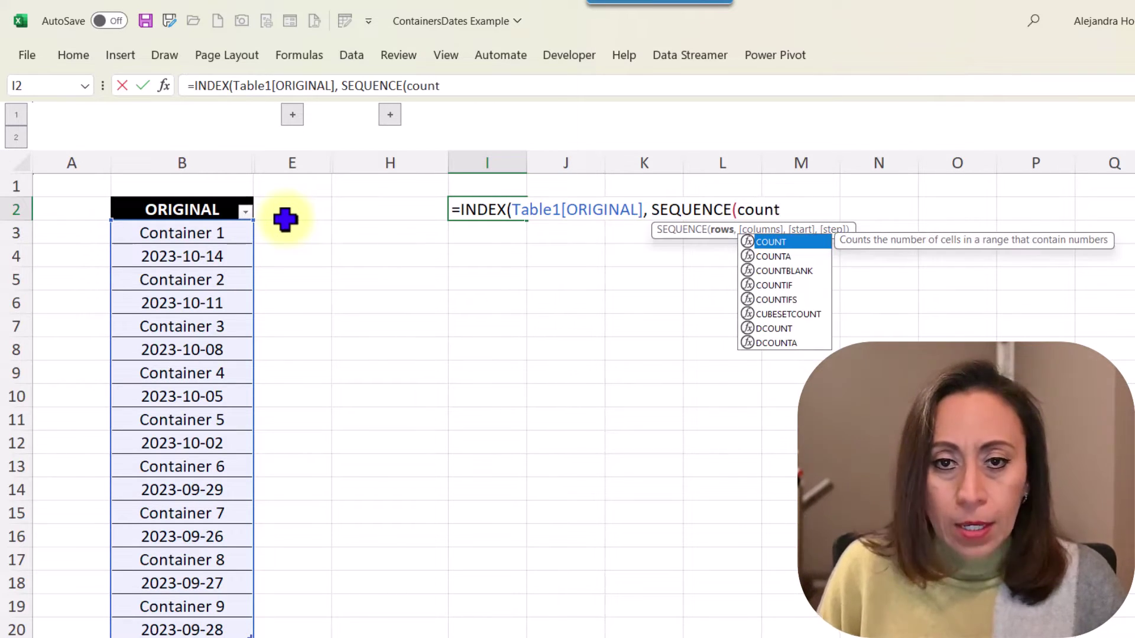
key("Down")
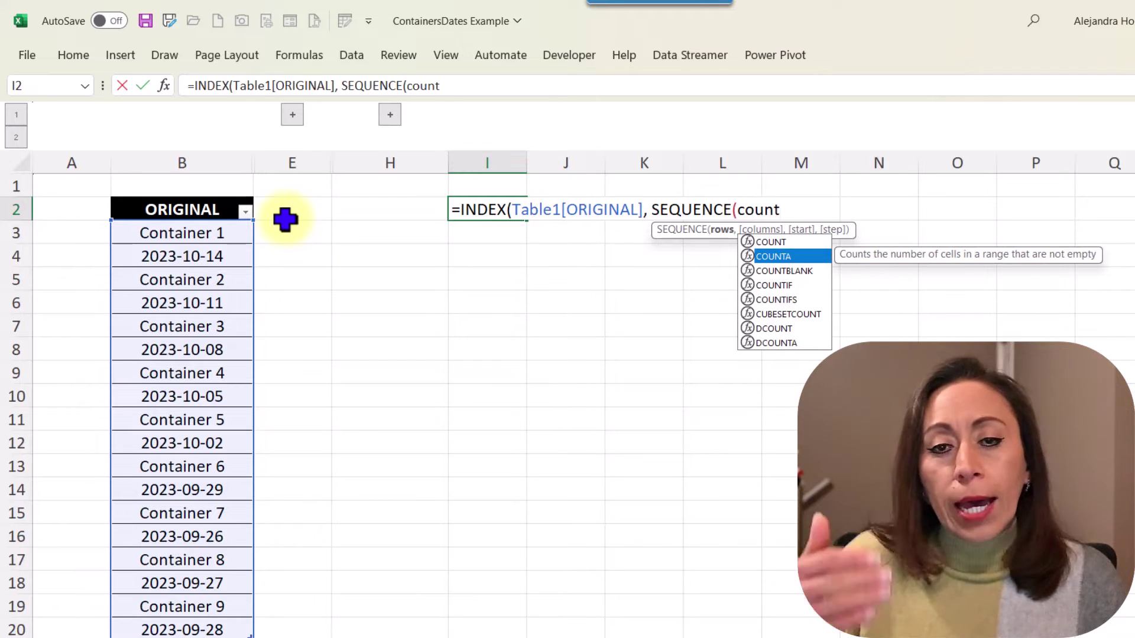
key("Tab")
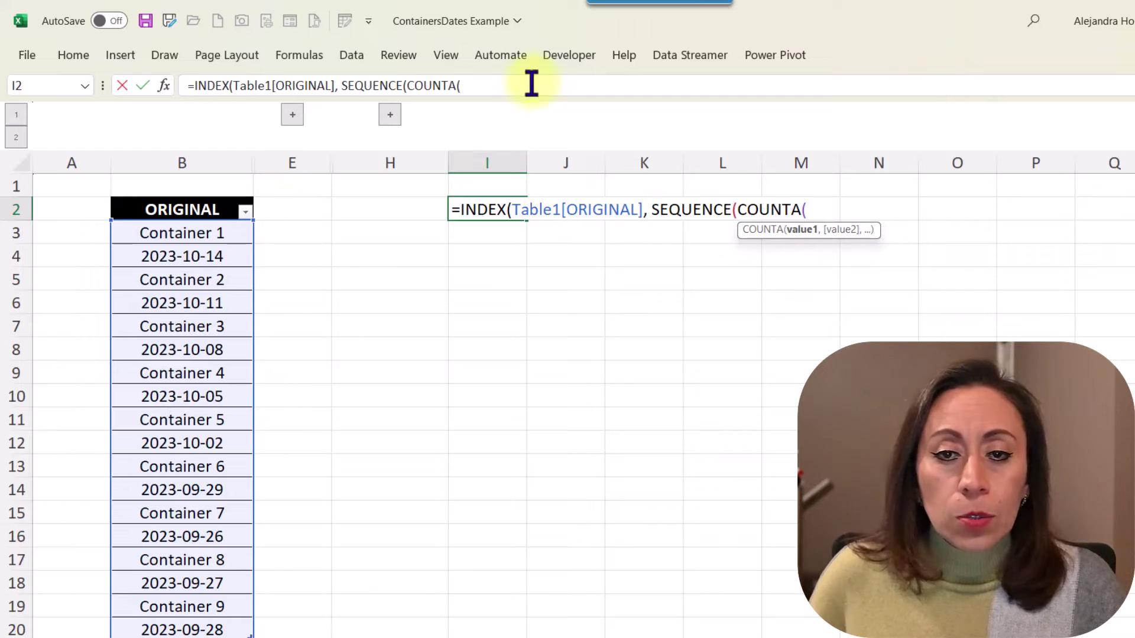
left_click(199, 234)
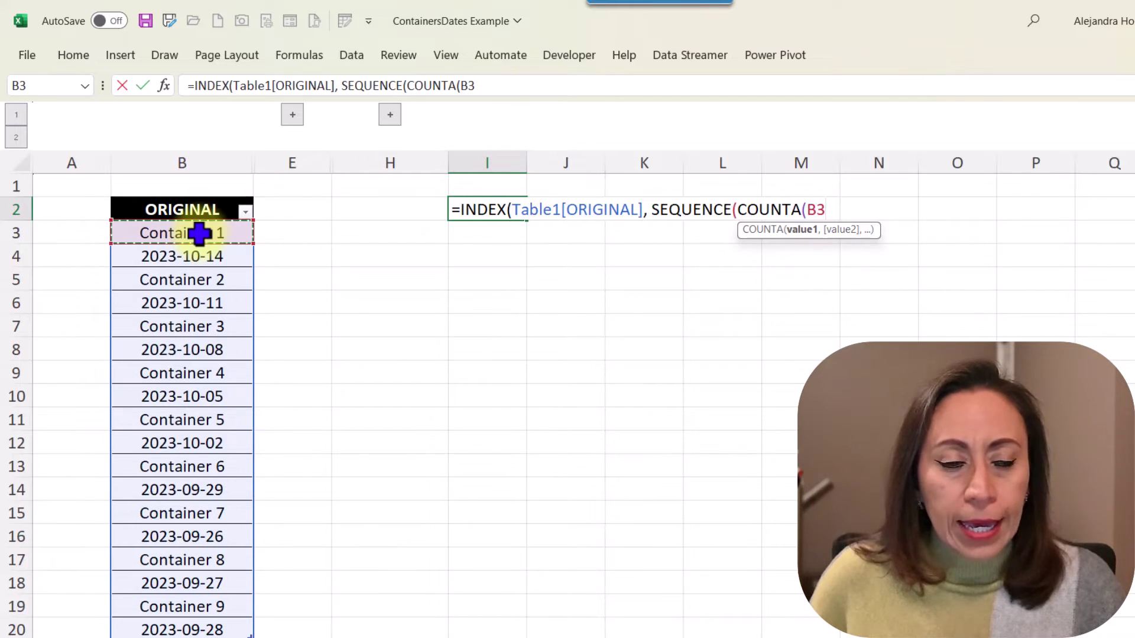
left_click_drag(199, 234, 183, 623)
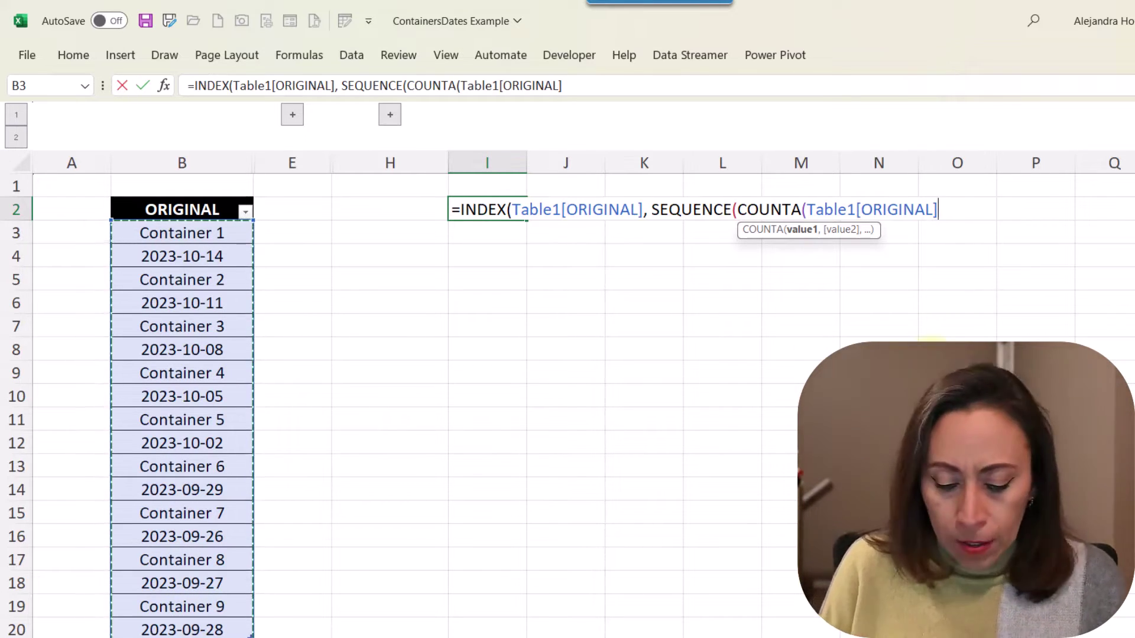
- Finish the formula with /2,2)) so containers and date serials spill across I2:J10
type(")")
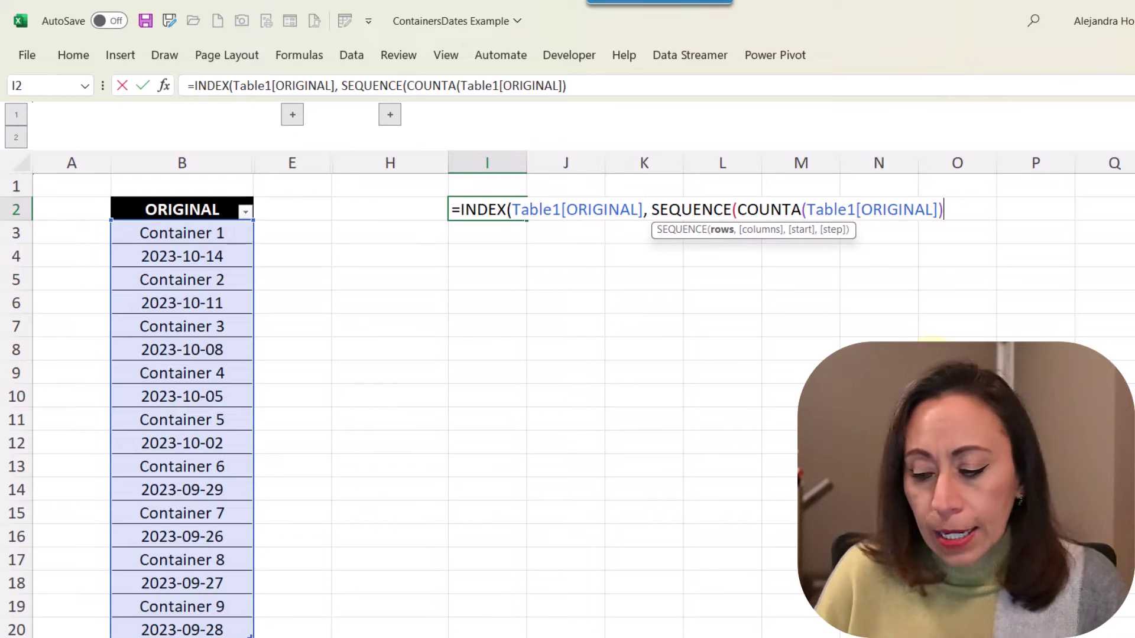
type("/2")
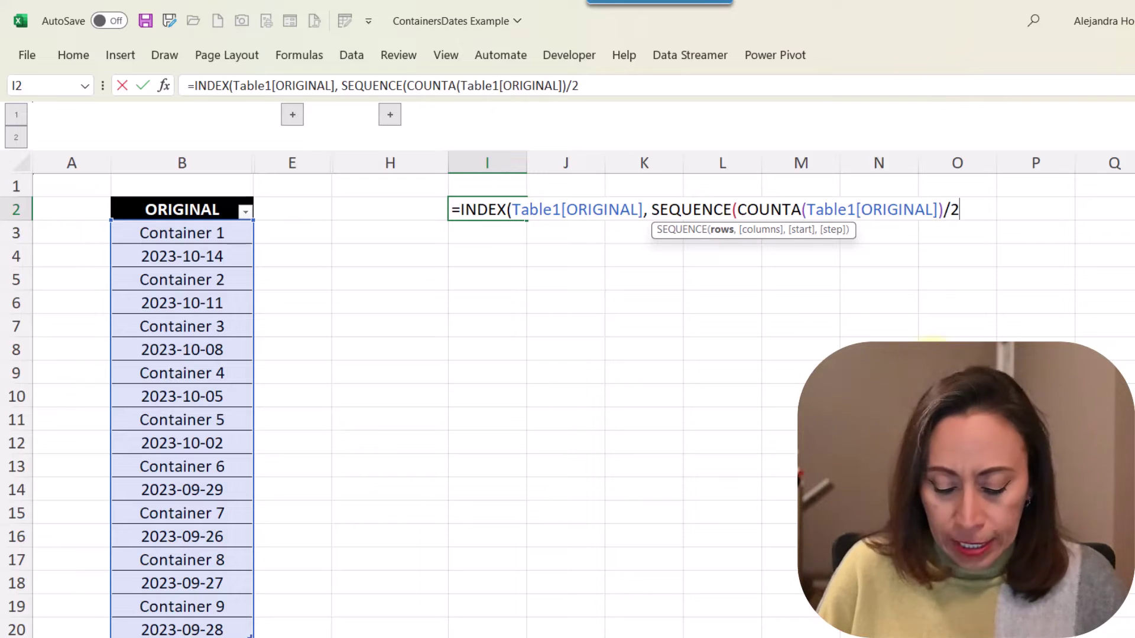
type(",")
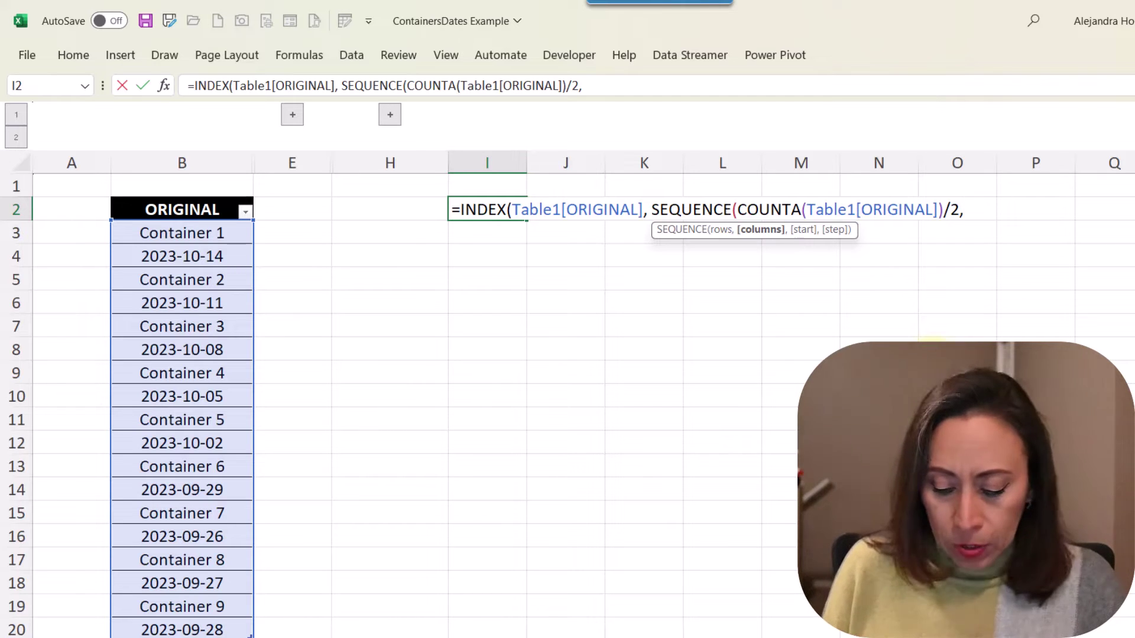
type("2")
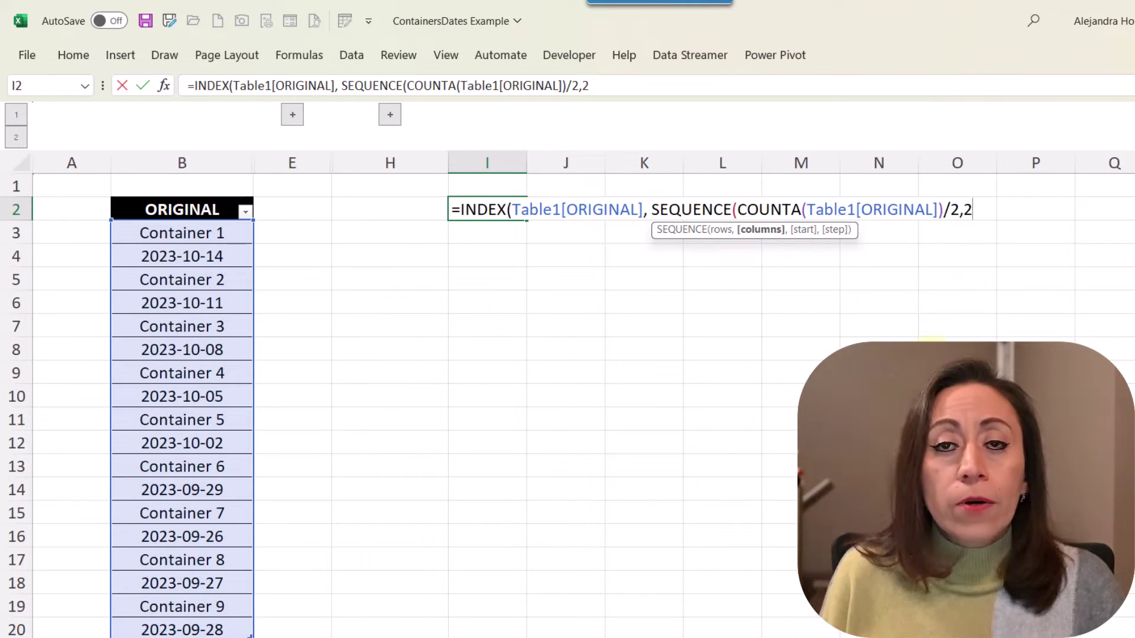
type(")")
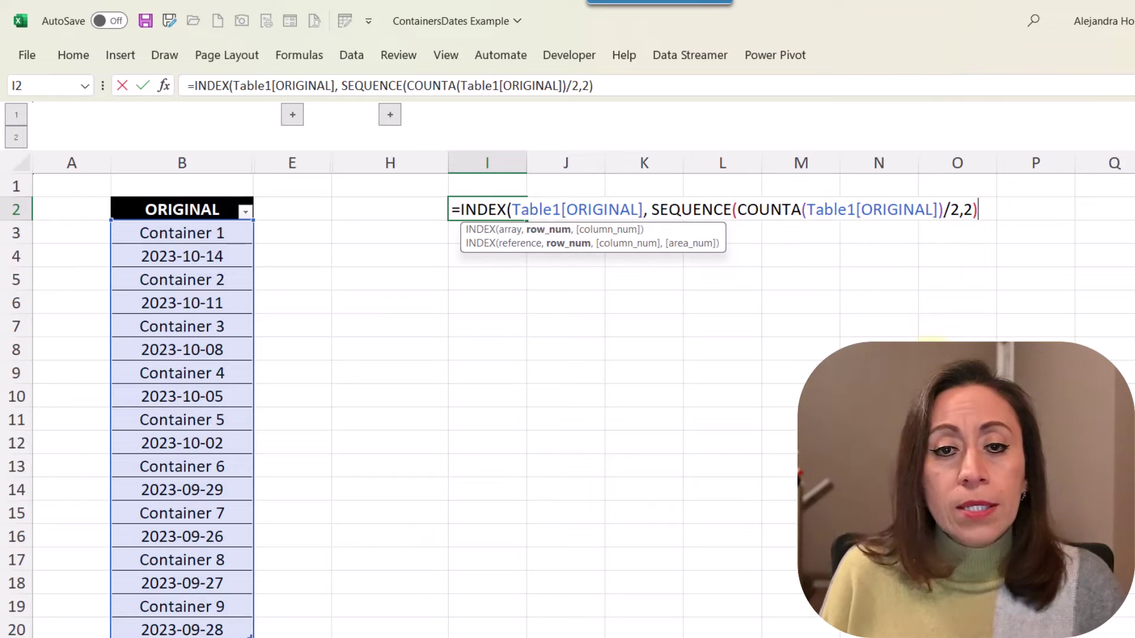
type(")")
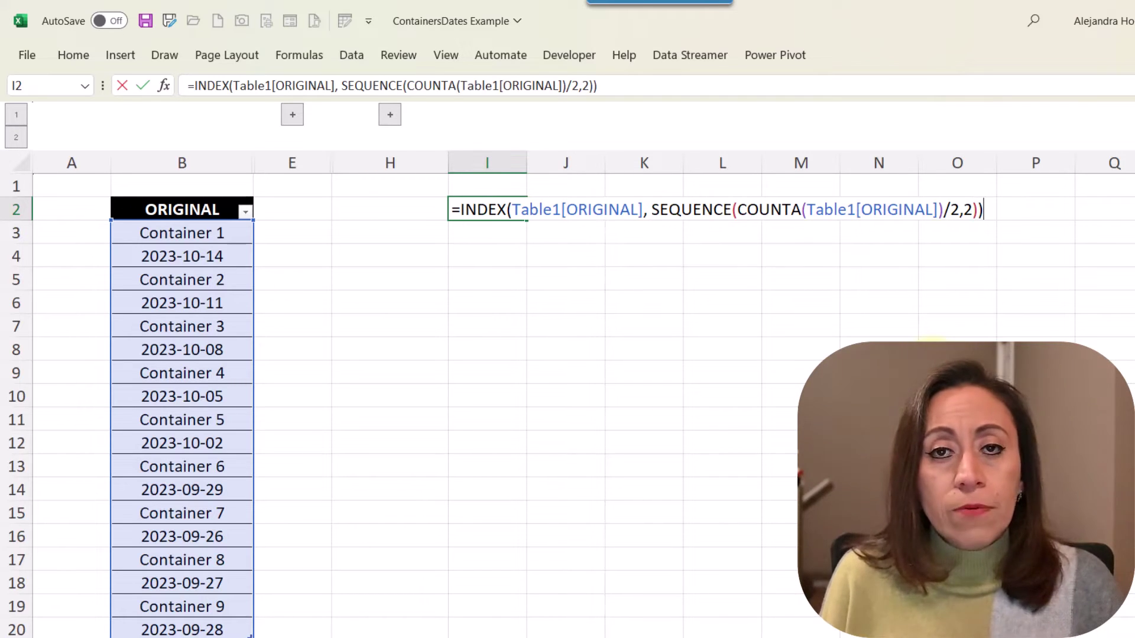
key("Return")
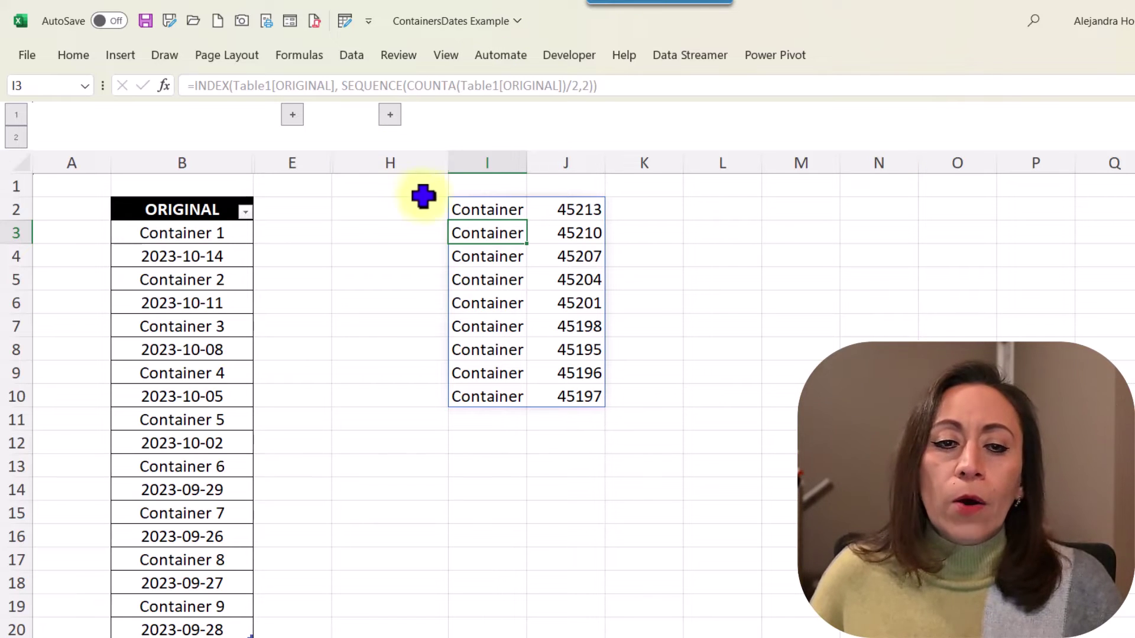
left_click(481, 210)
left_click(562, 208)
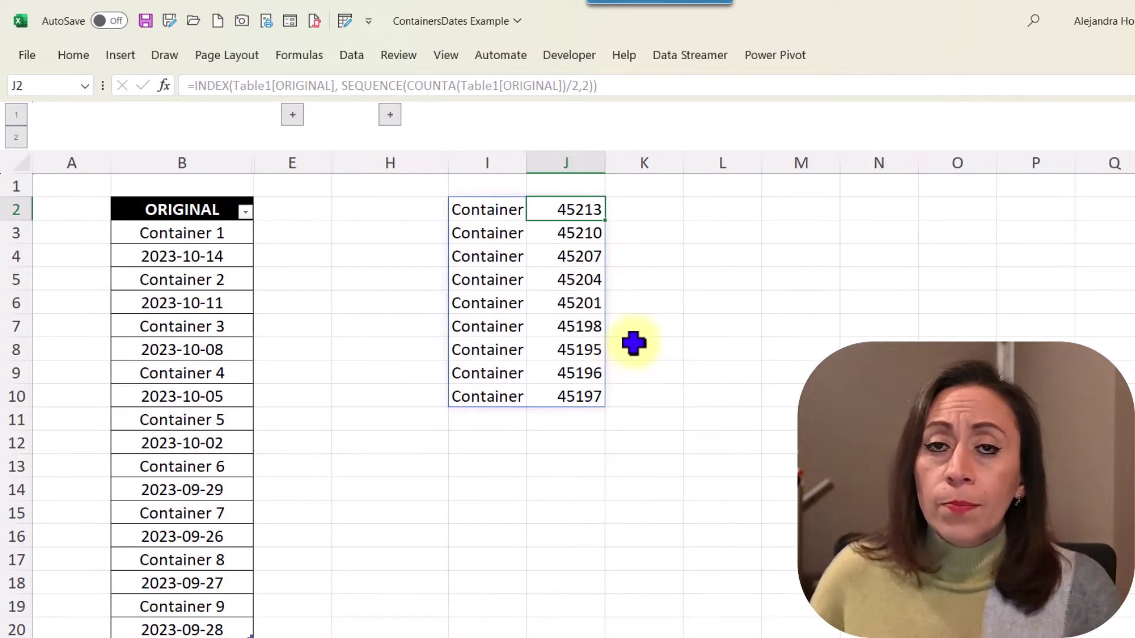
- Apply the yyyy-mm-dd Date format to column J so values read like 2023-10-14
left_click(585, 160)
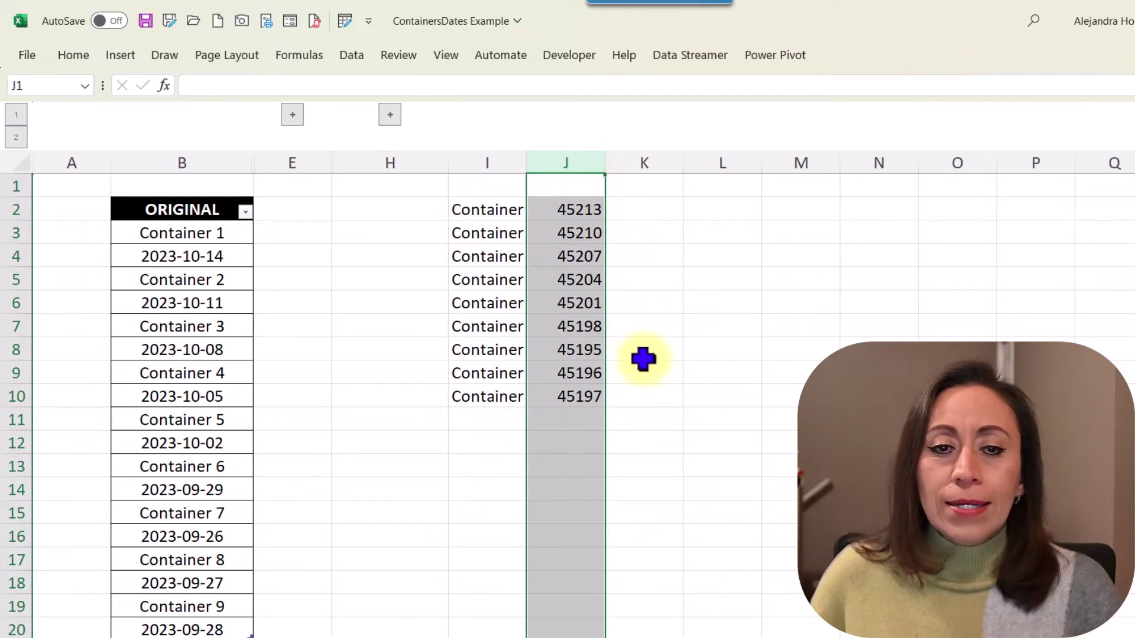
left_click(595, 158)
right_click(595, 157)
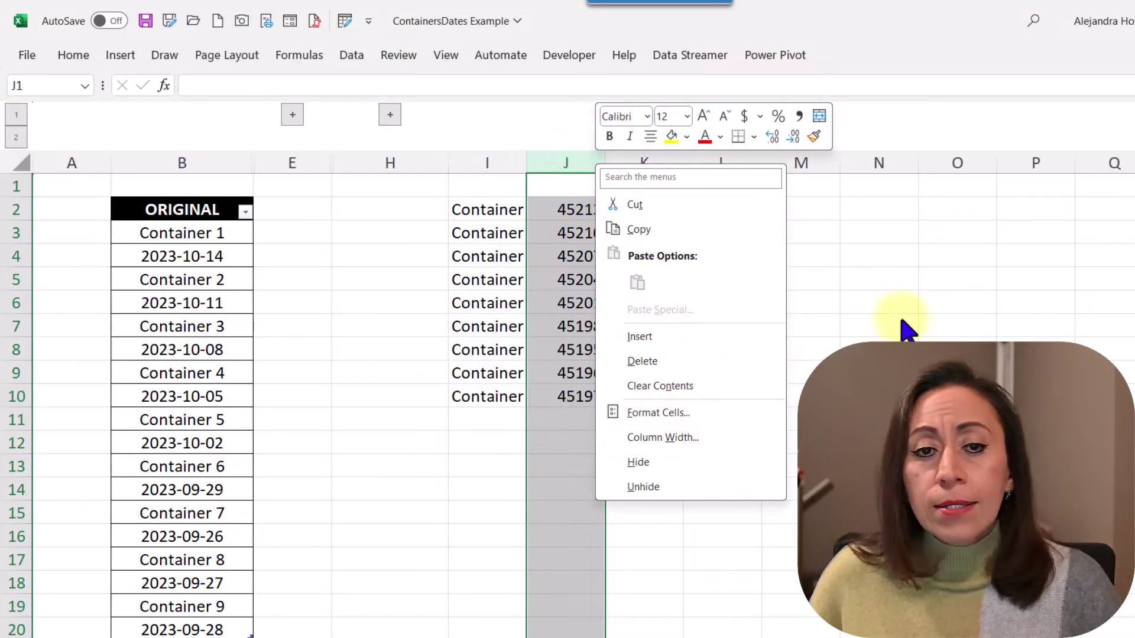
left_click(596, 159)
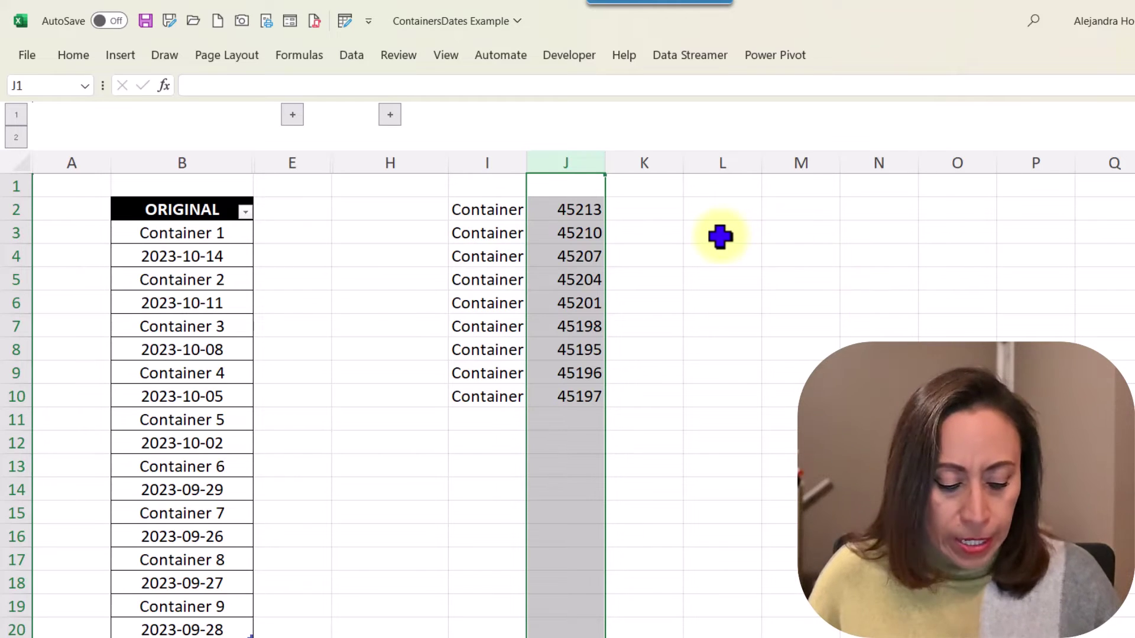
key("ctrl+1")
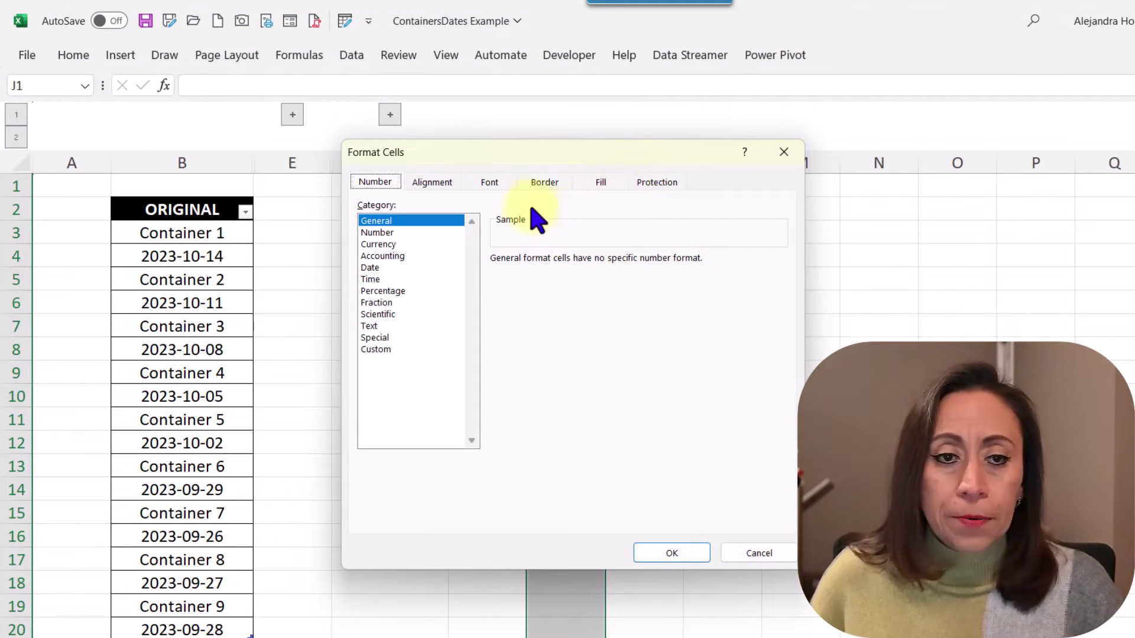
left_click(395, 267)
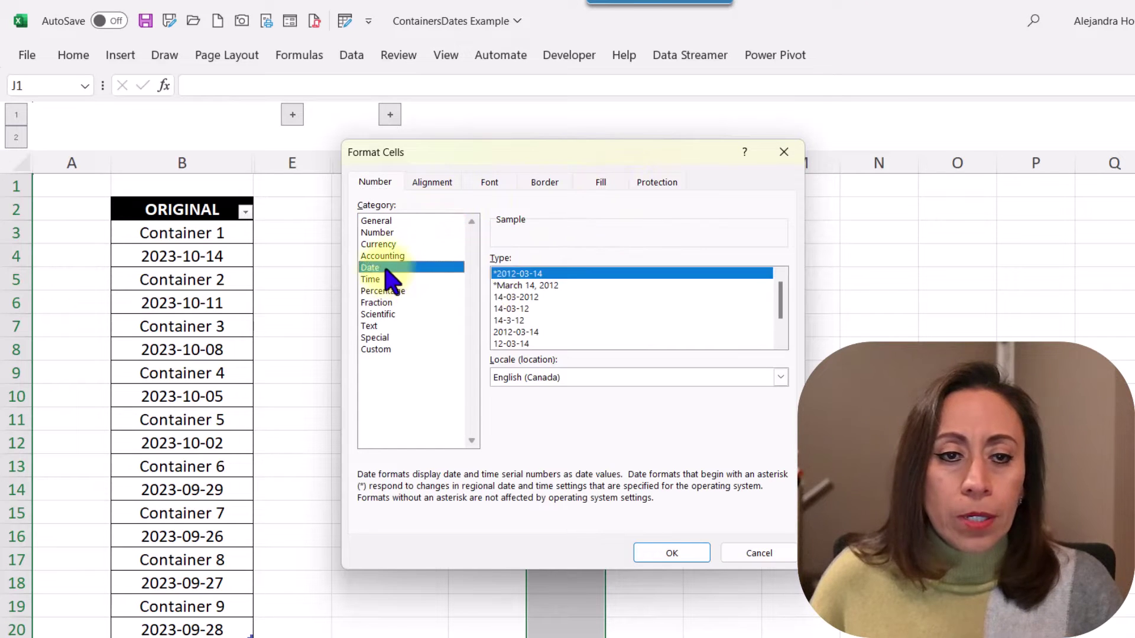
left_click(689, 554)
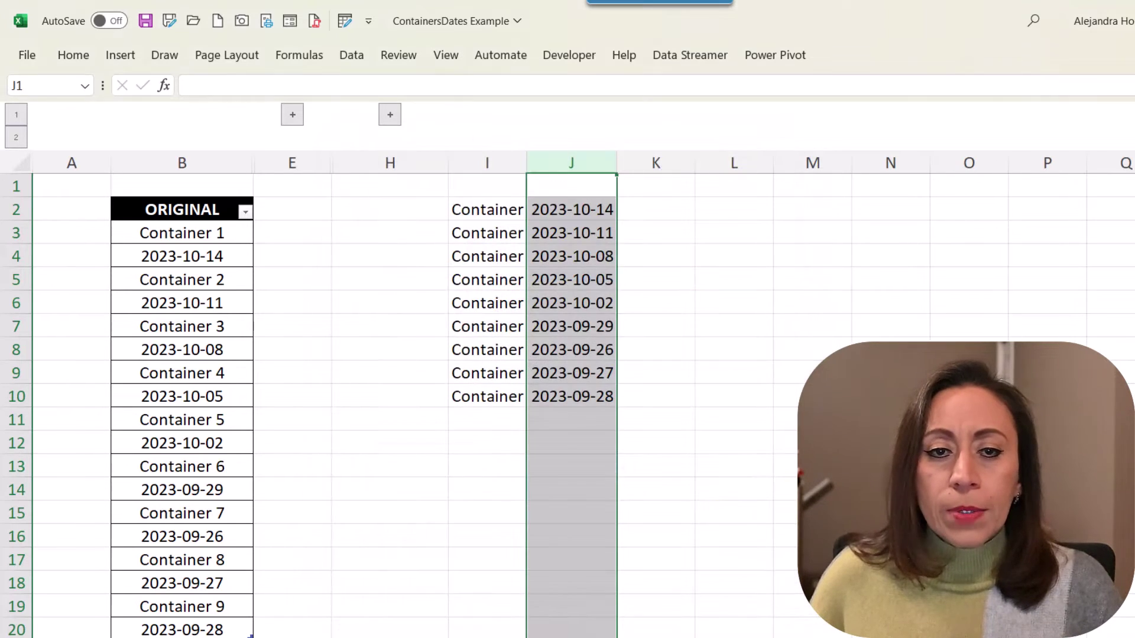
left_click(612, 232)
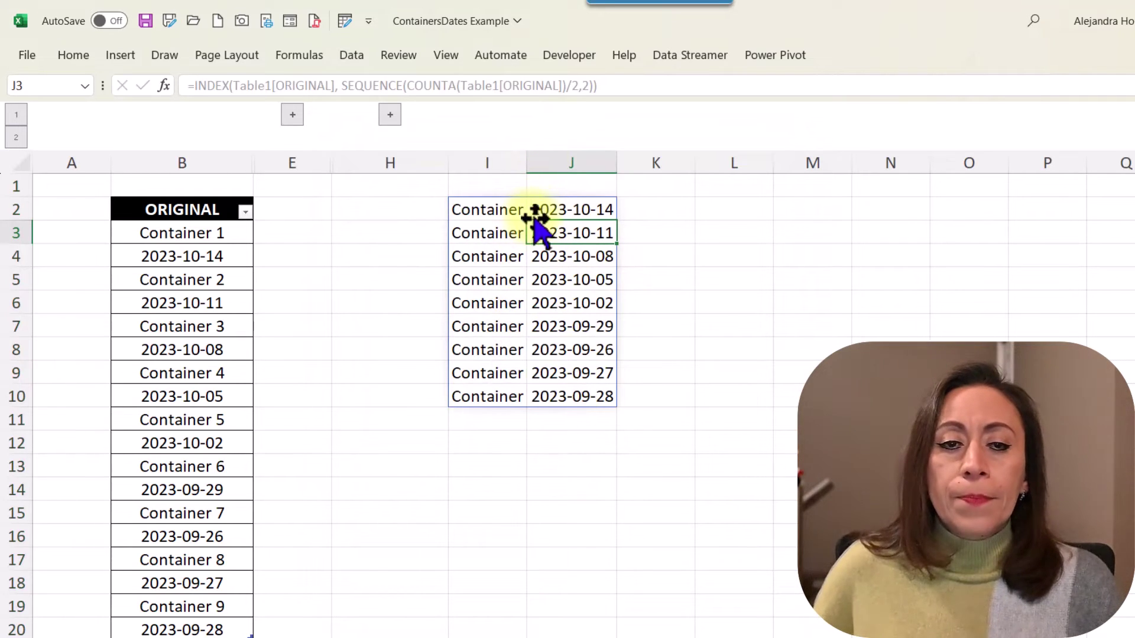
- Enter ={"Container Name","Date"} in L2 and widen column L to fit the header
left_click(489, 211)
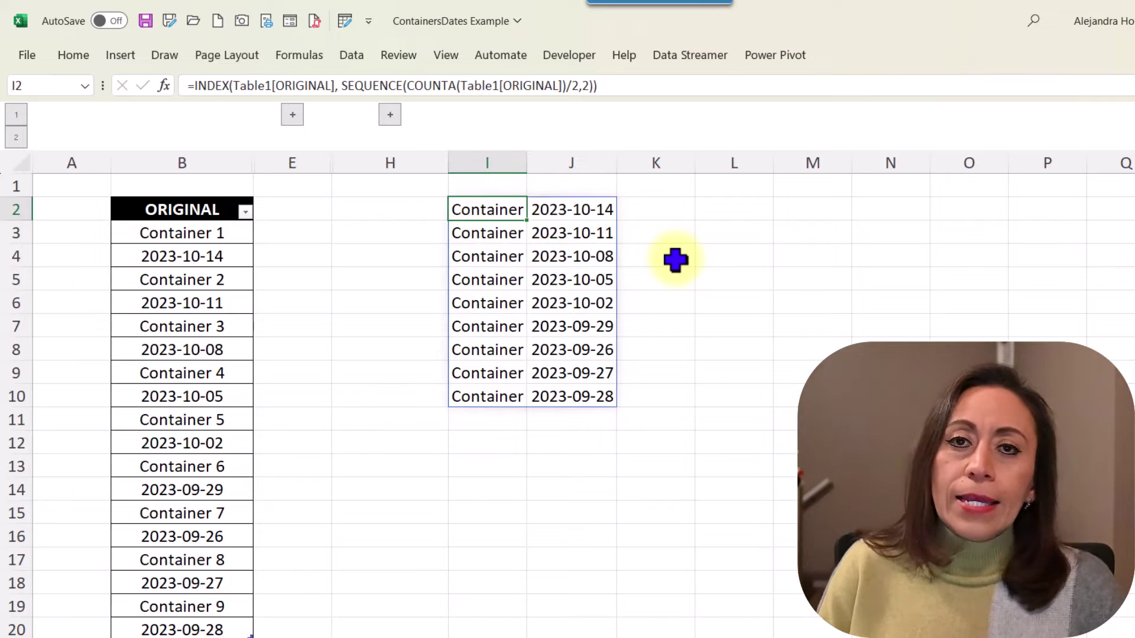
key("Right")
key("Right")
key("Right")
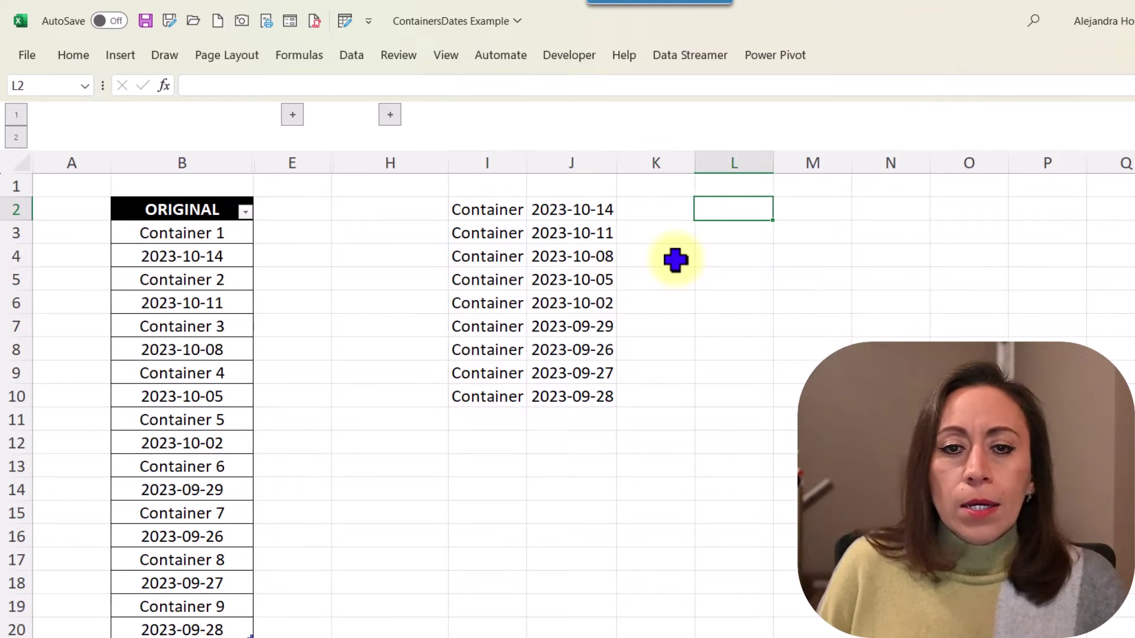
type("=")
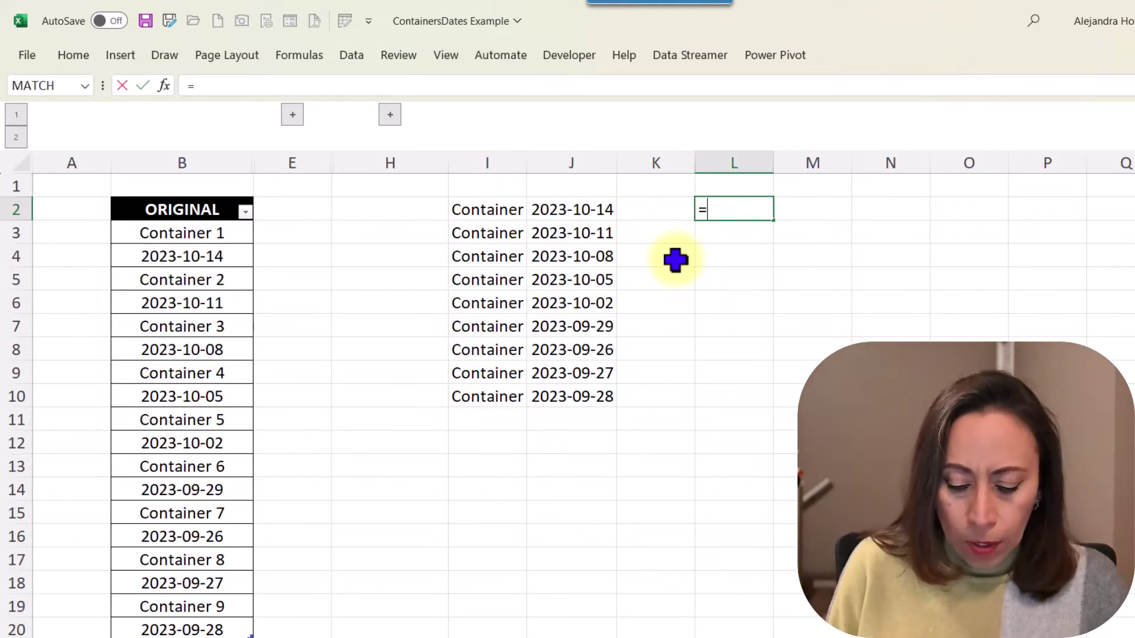
type("{")
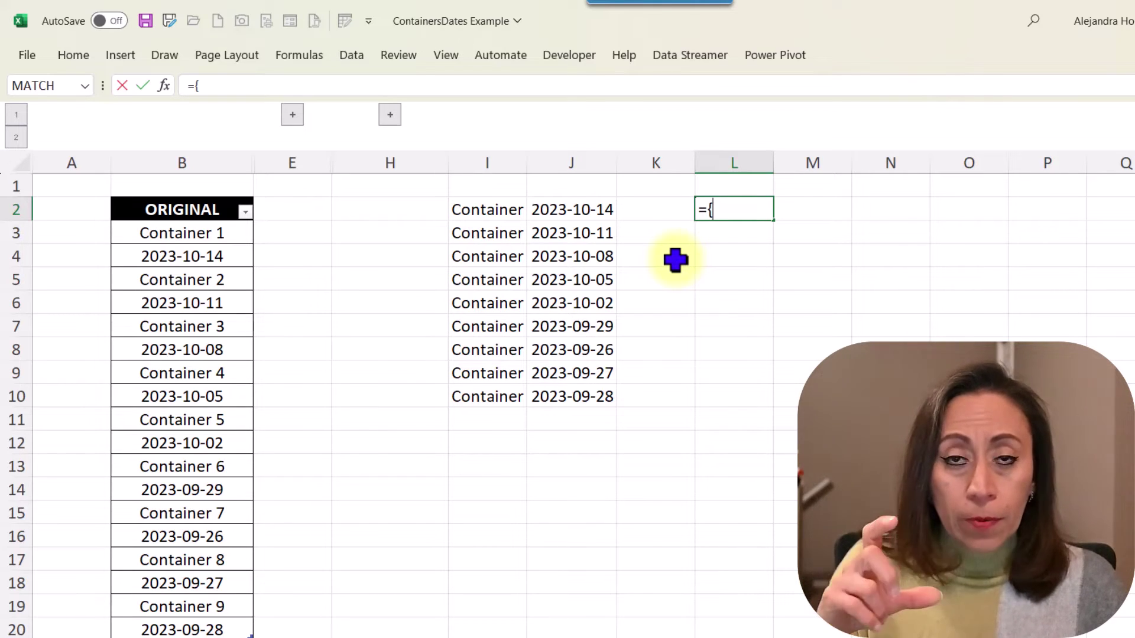
type("\"")
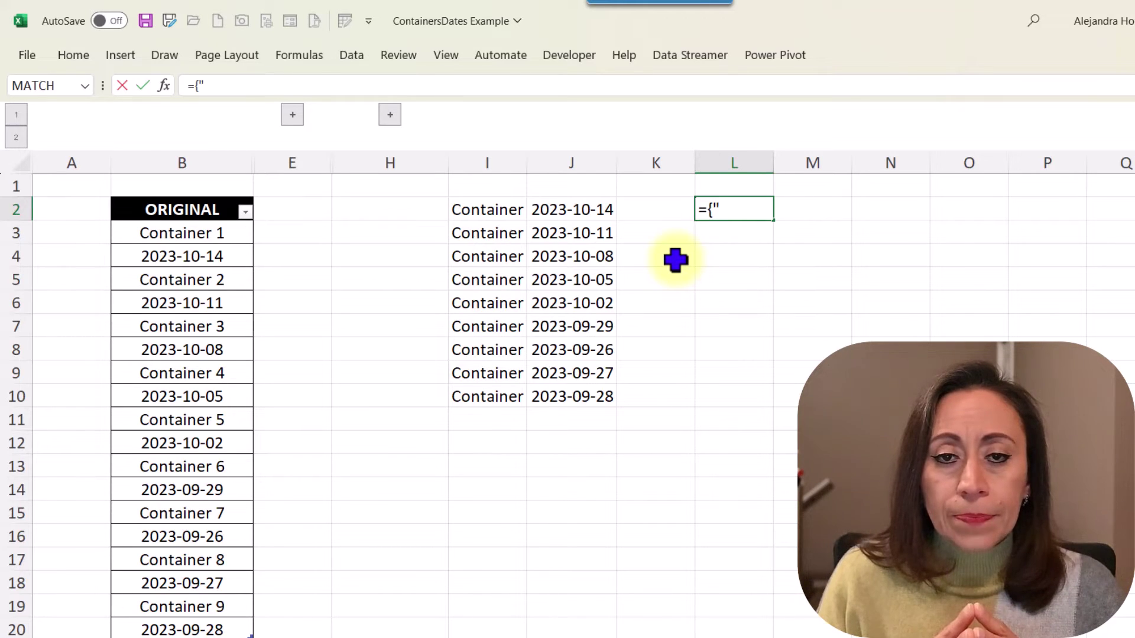
type("Contai")
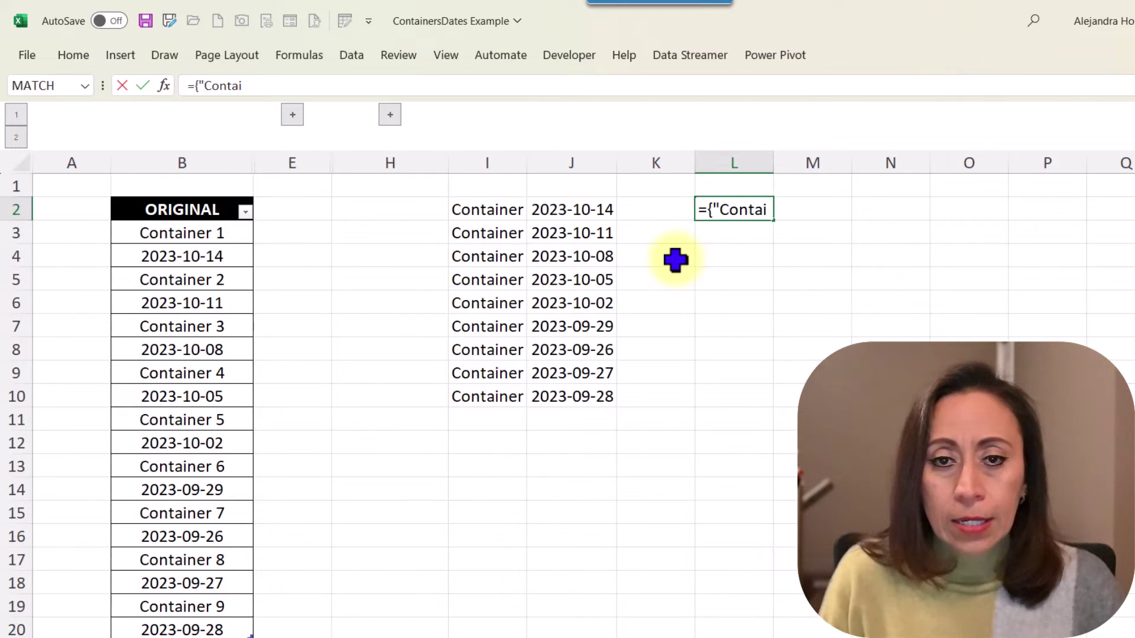
type("ner Name")
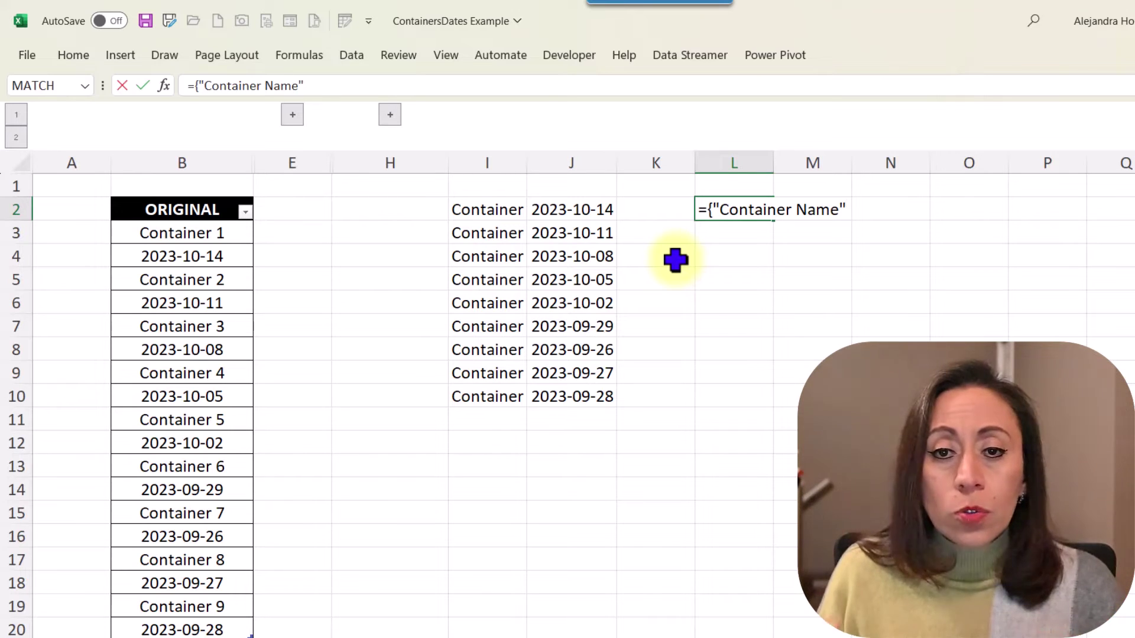
type("\",")
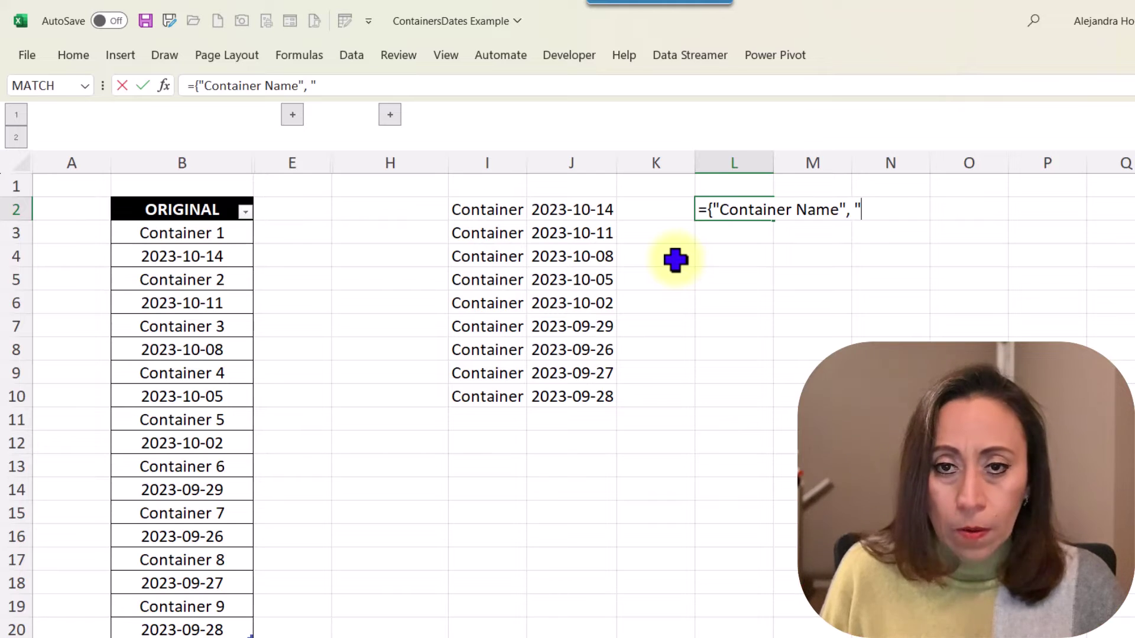
type(" \"Date")
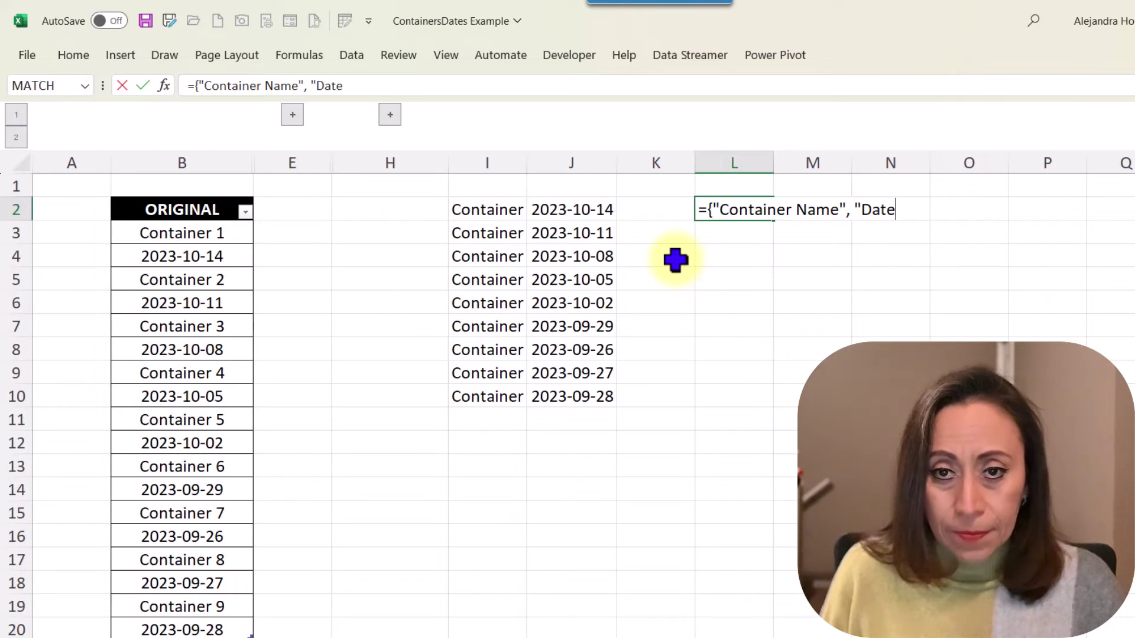
type("\"")
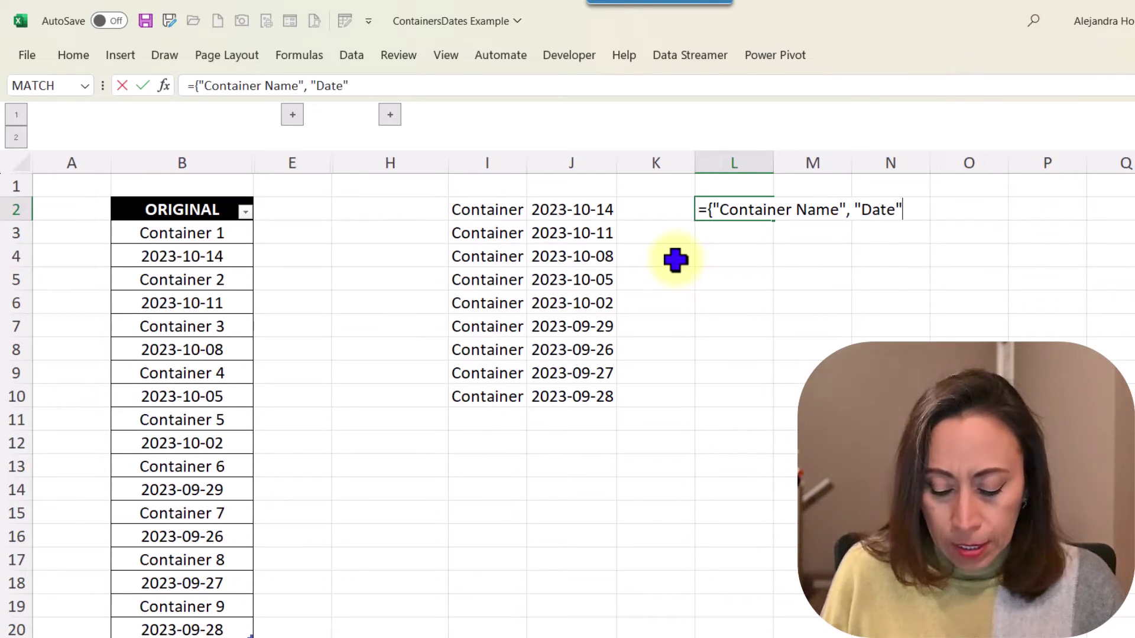
type("}")
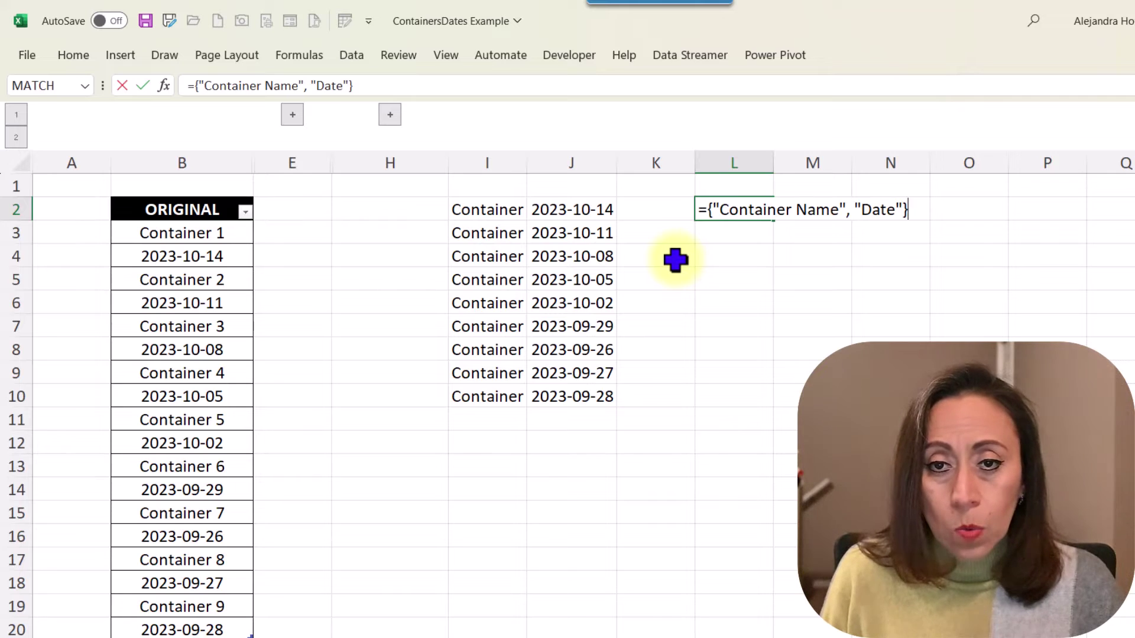
key("Return")
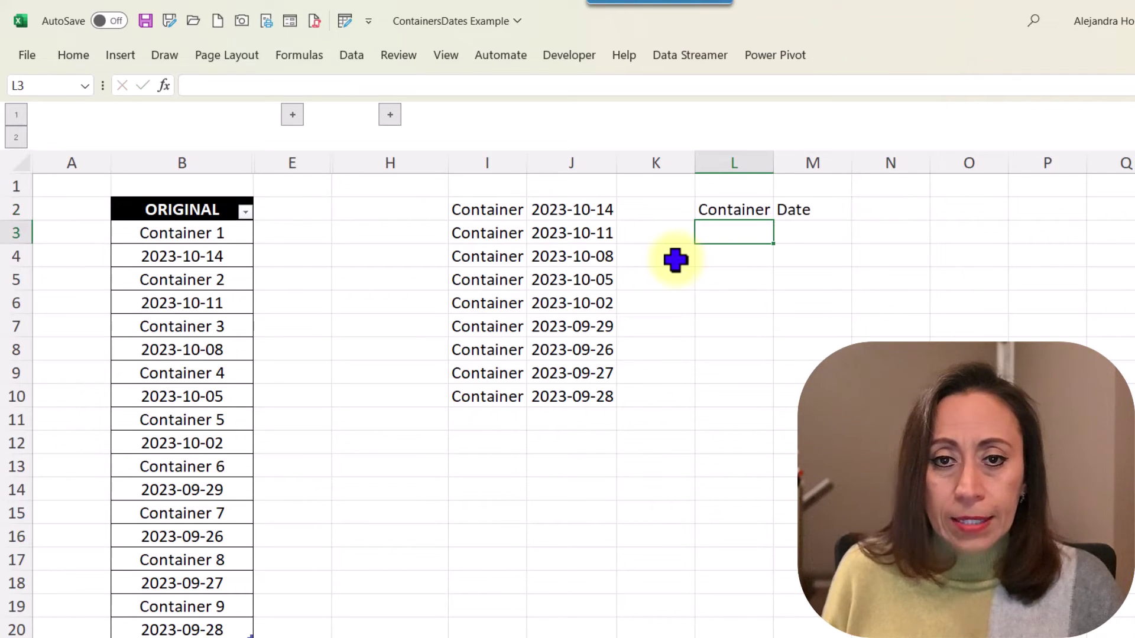
key("Up")
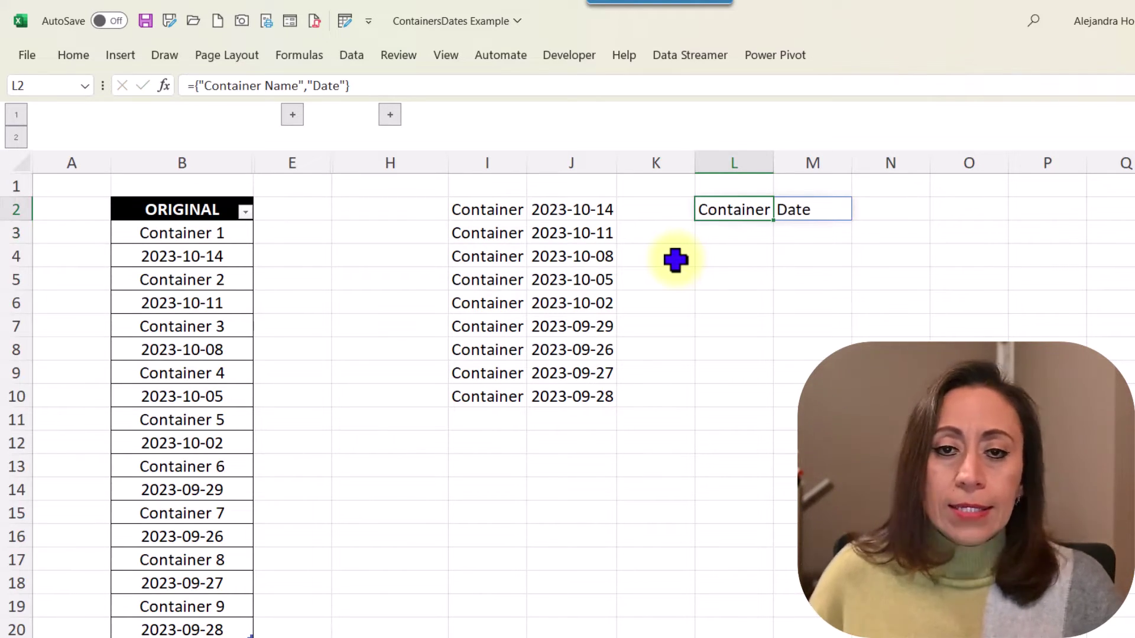
left_click_drag(773, 163, 852, 164)
left_click(887, 212)
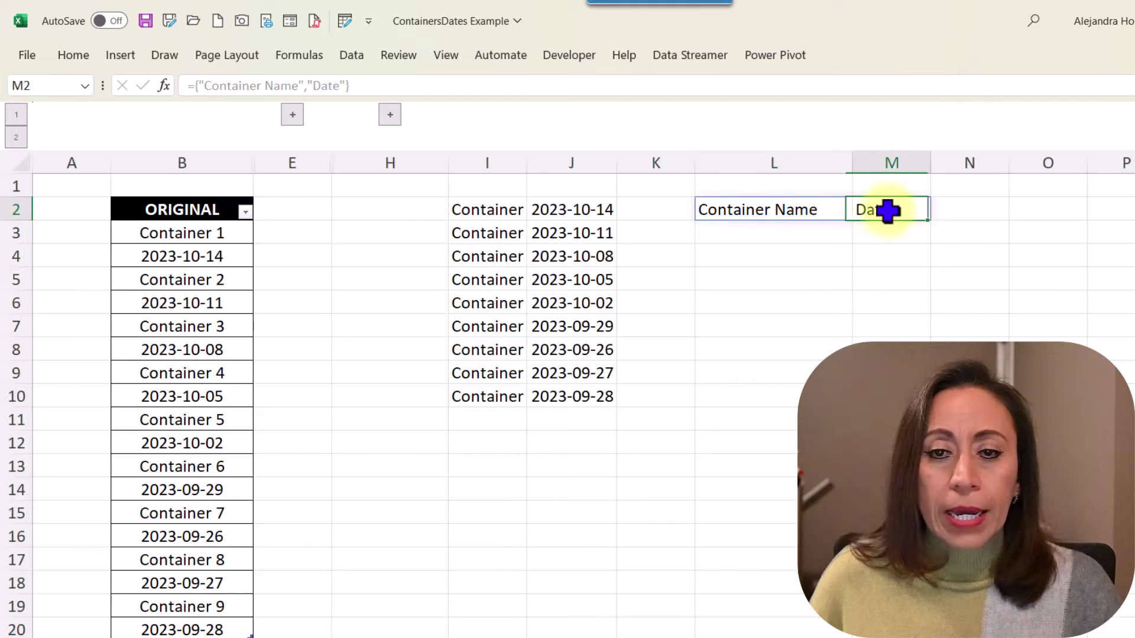
left_click(798, 219)
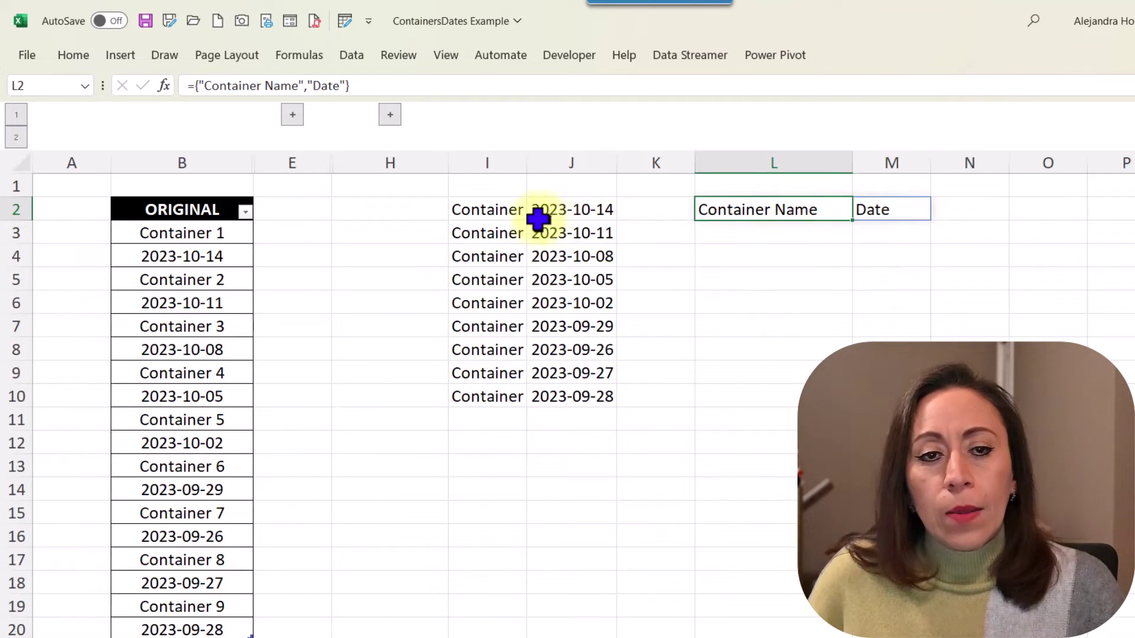
left_click(503, 214)
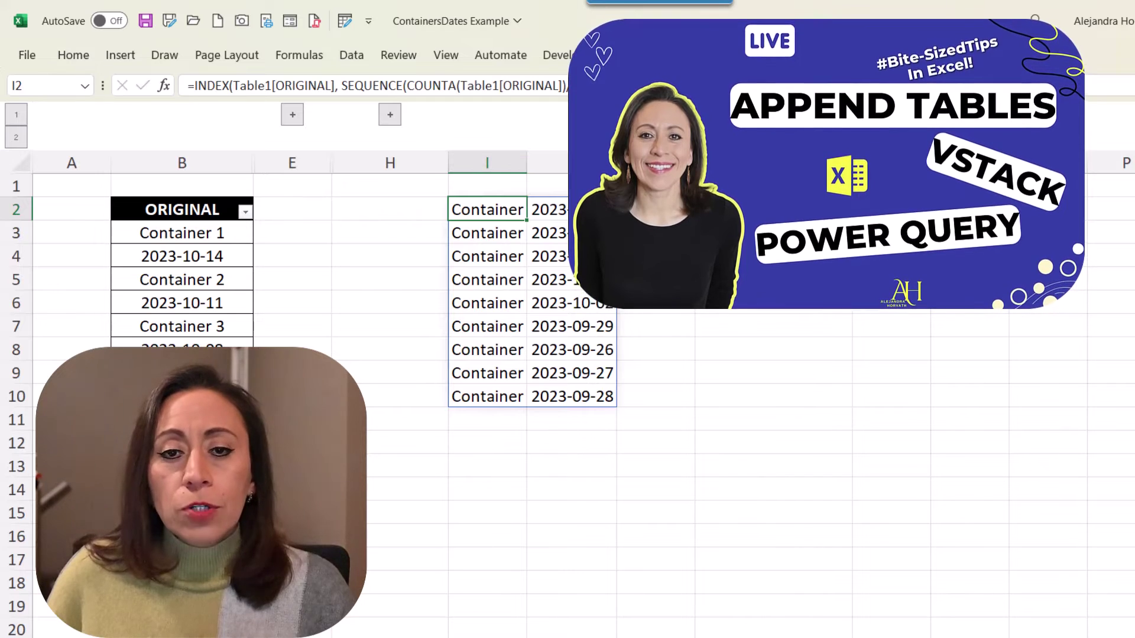
- Start =VSTACK(L2#, in L4 with the spilled header row as the first array
left_click(763, 254)
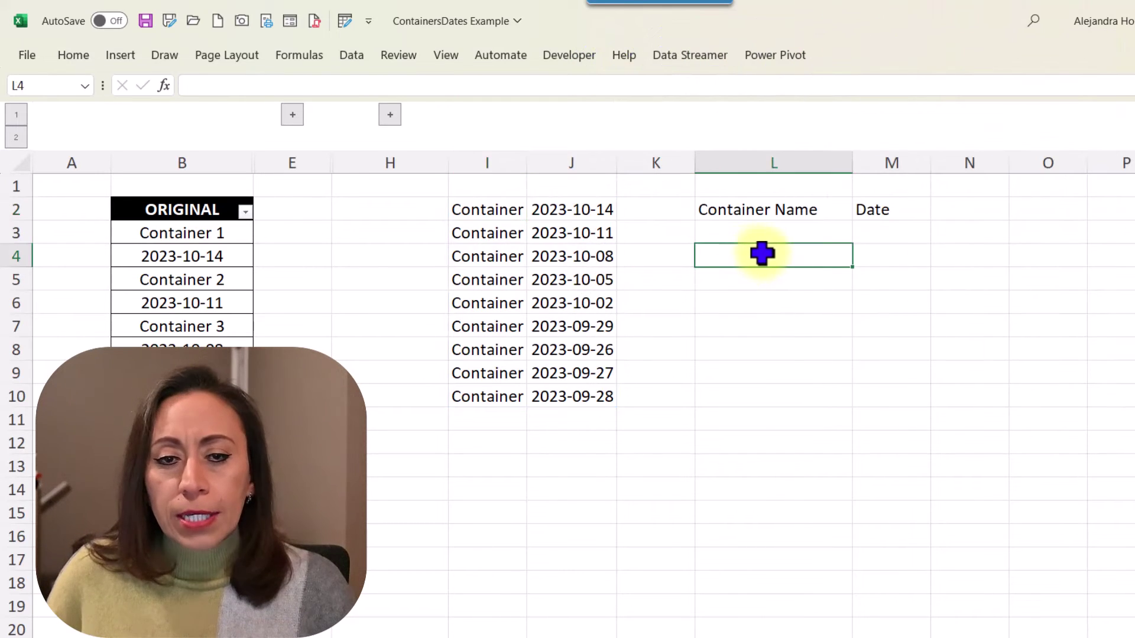
type("=")
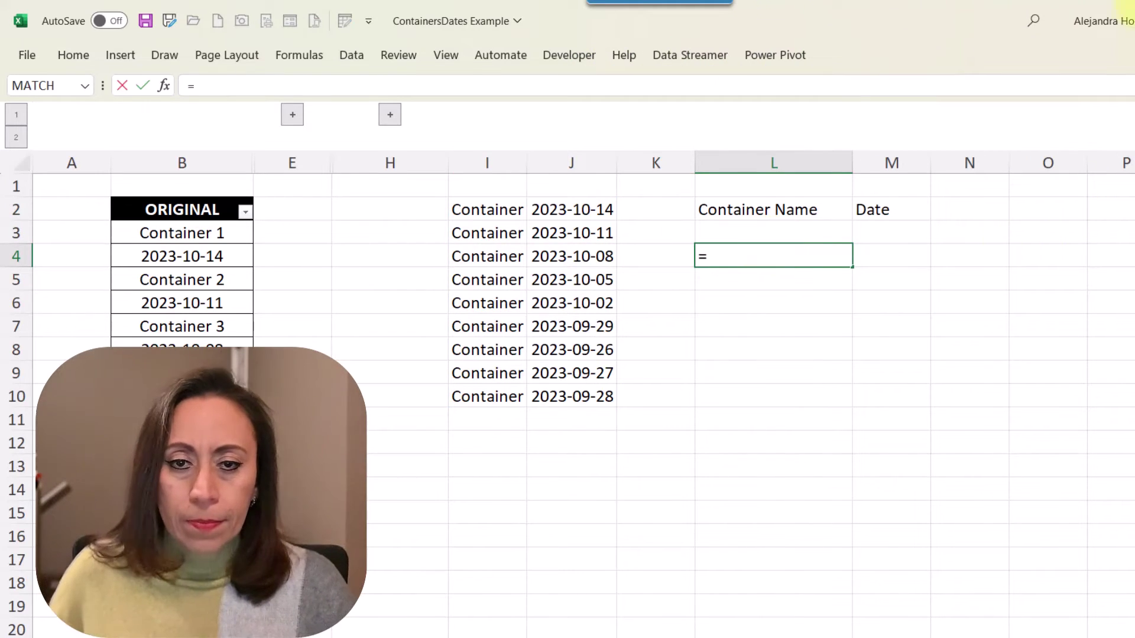
type("v")
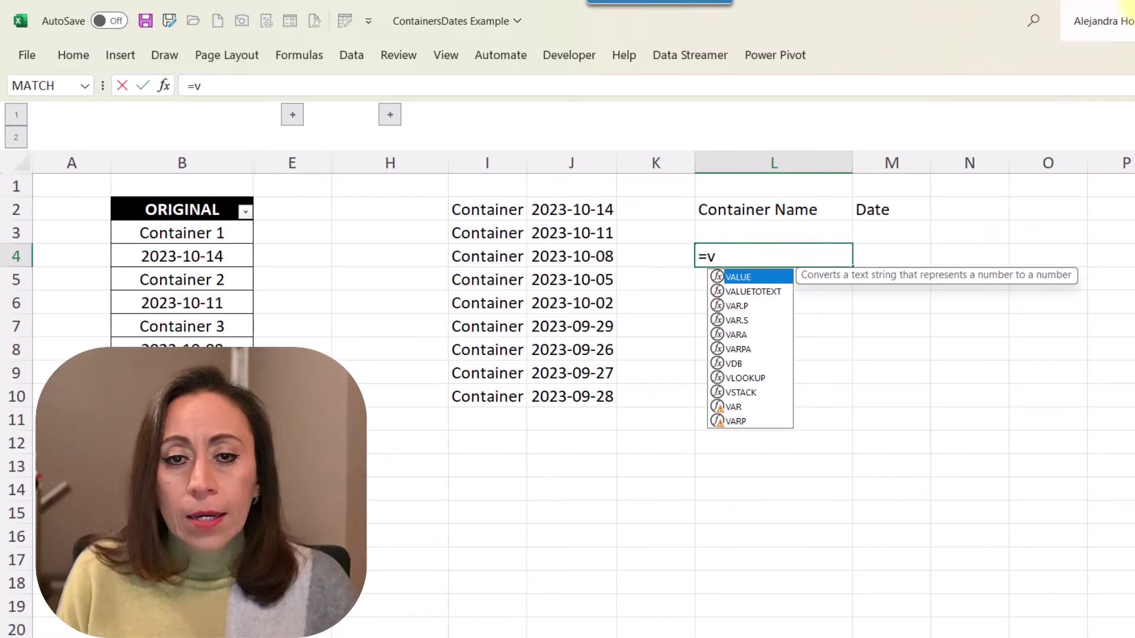
type("st")
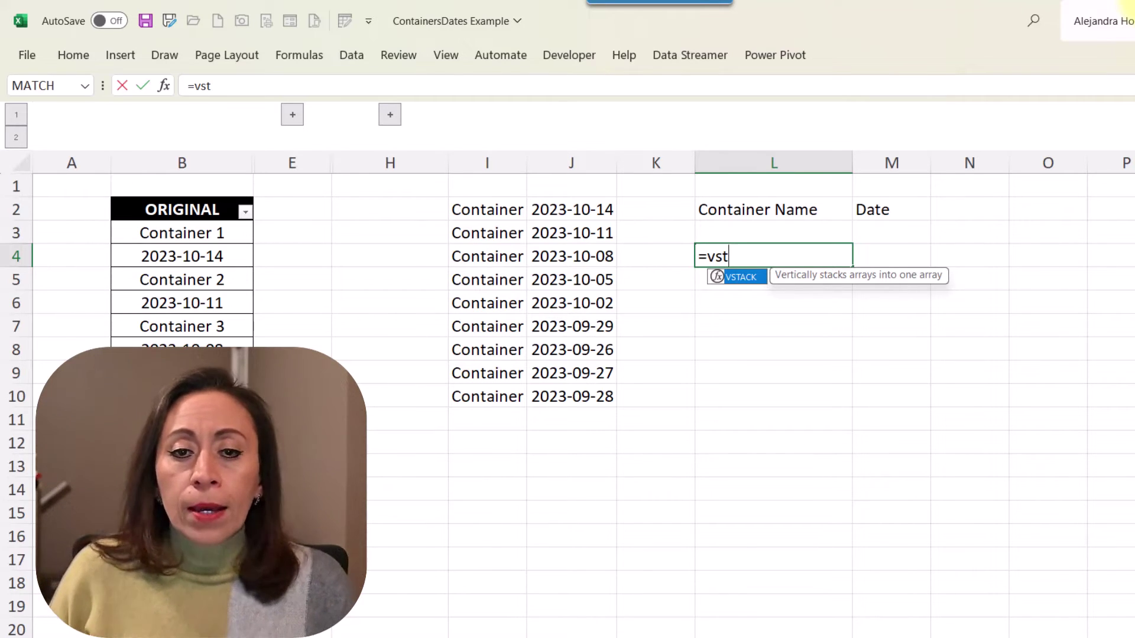
key("Tab")
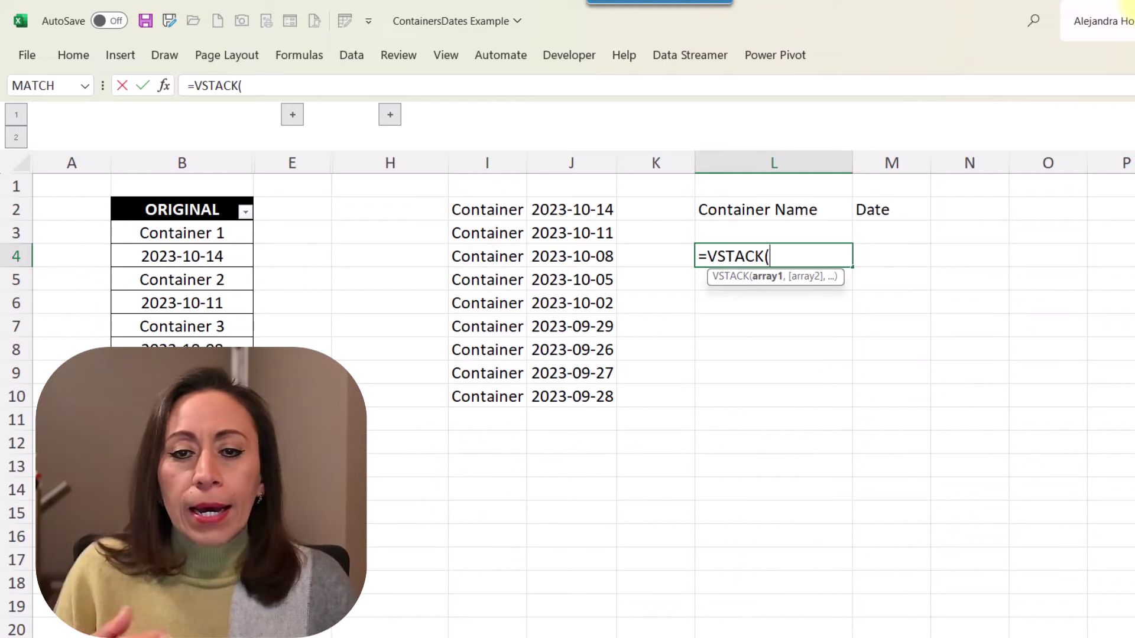
left_click(735, 214)
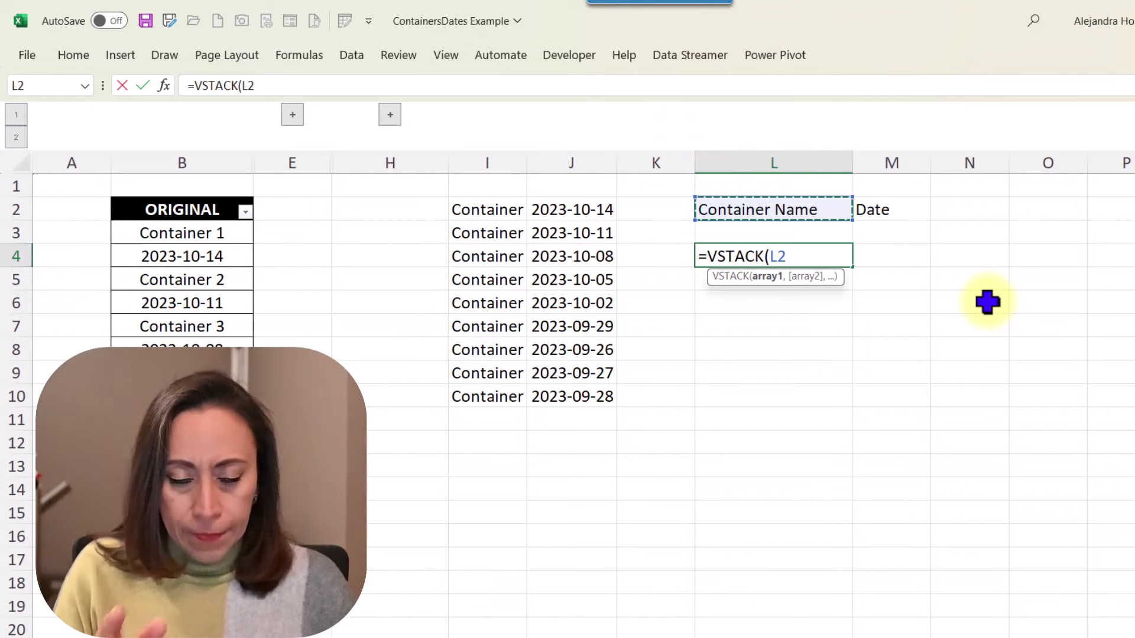
type("#")
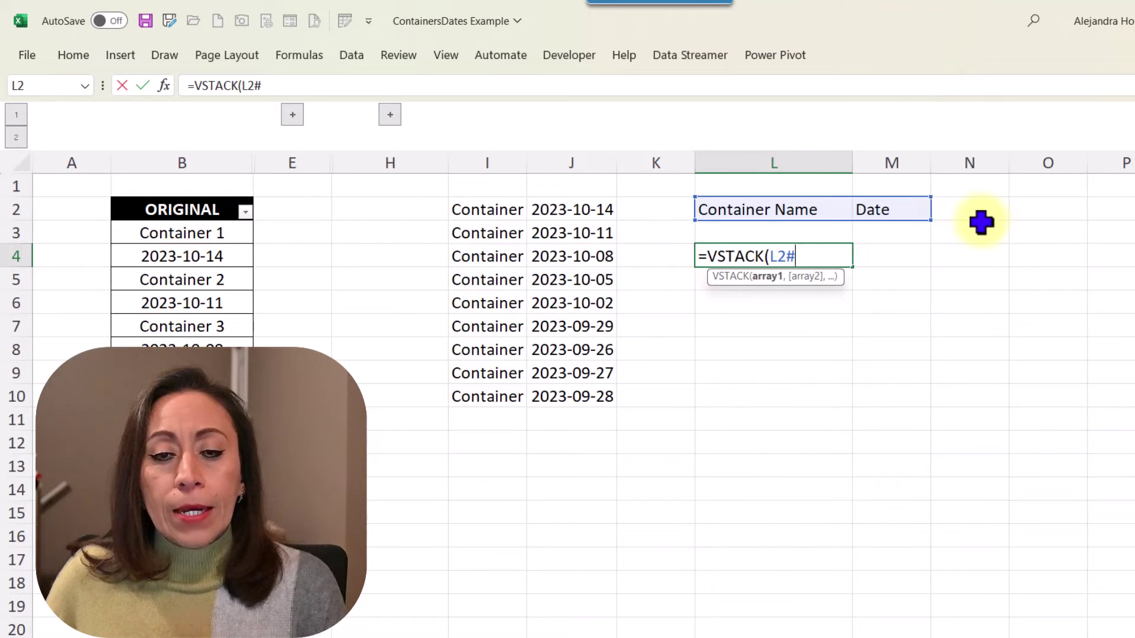
key("BackSpace")
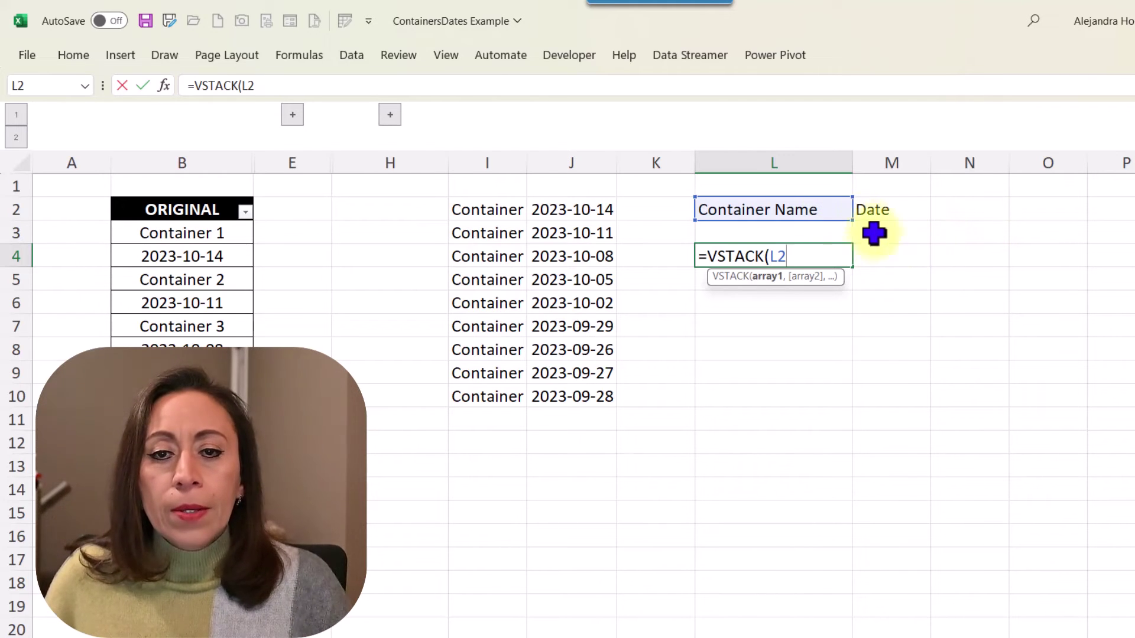
type("#")
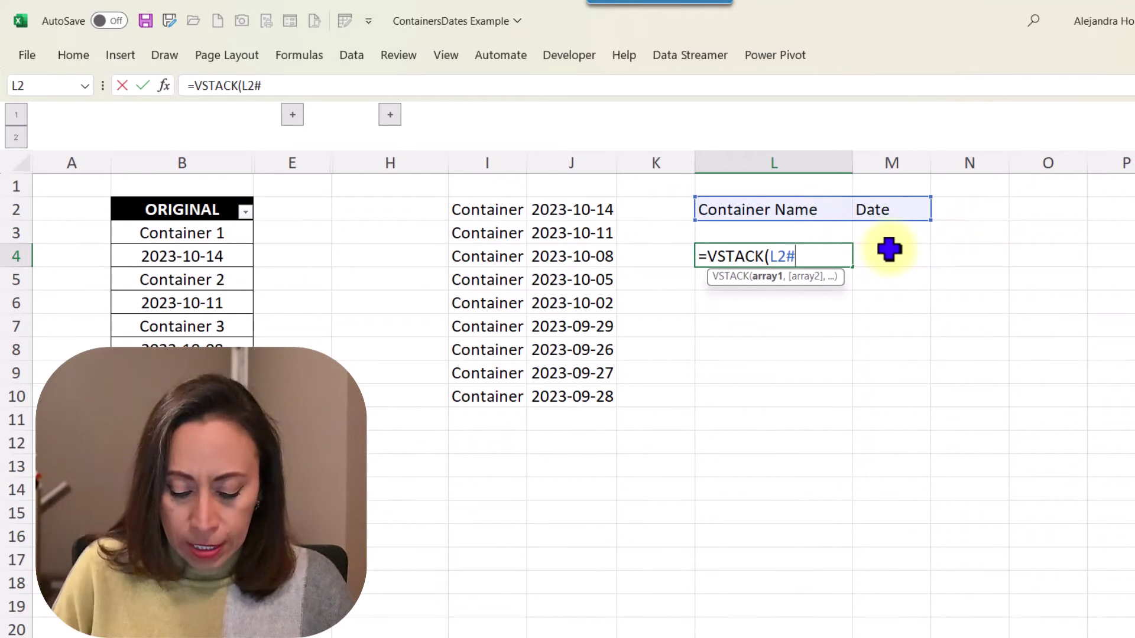
type(",")
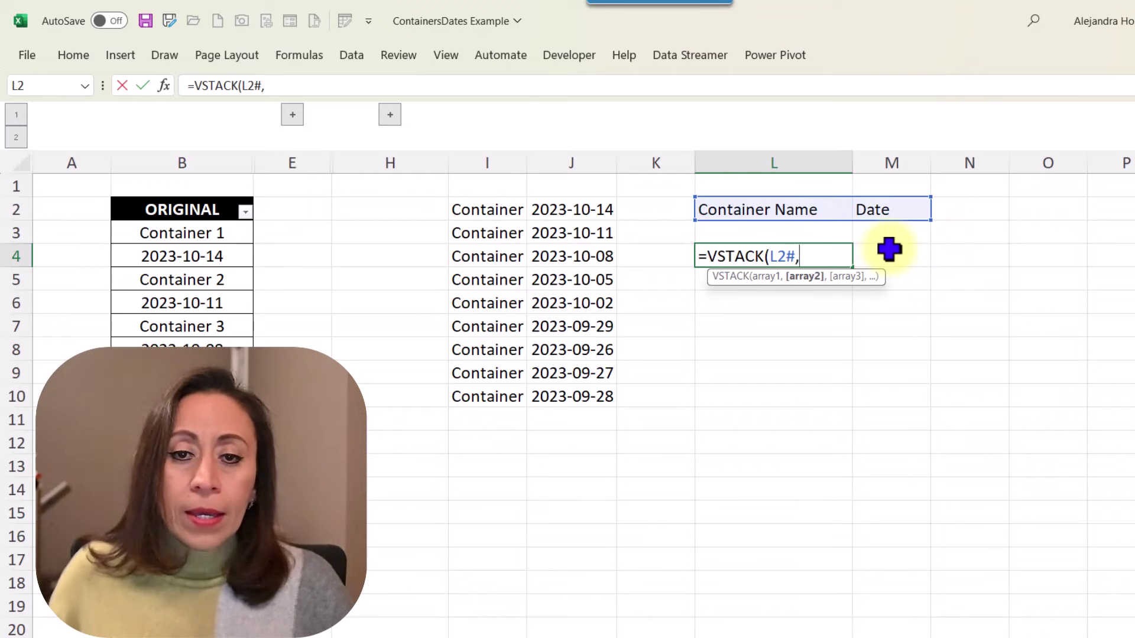
- Add I2:J9 as the second array, stacking headers above the nine container rows
left_click(480, 210)
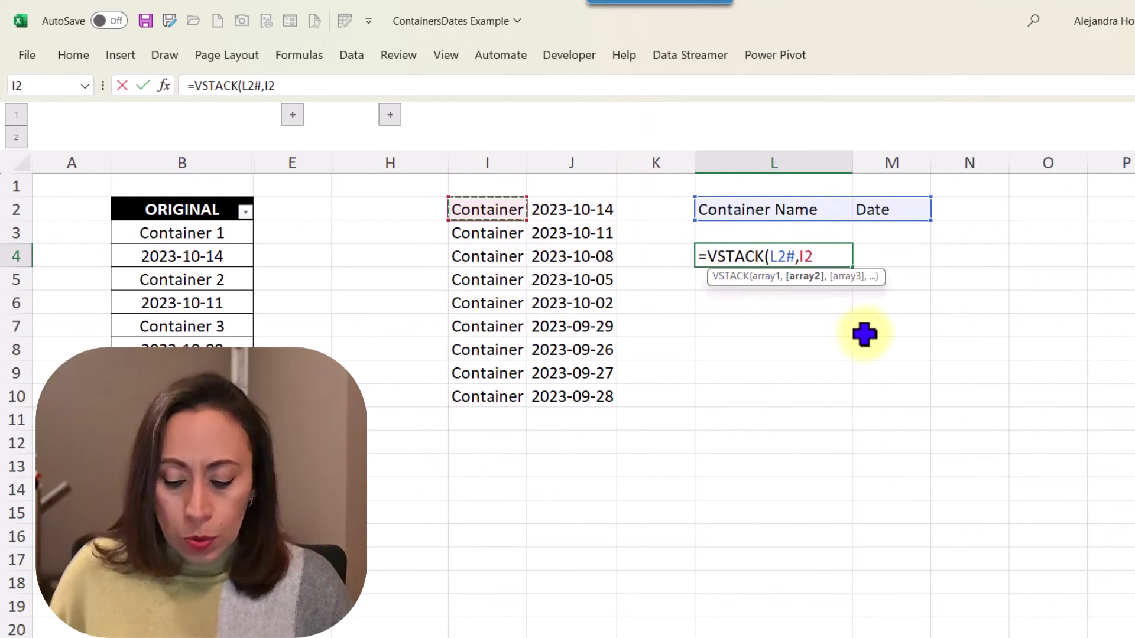
type("#")
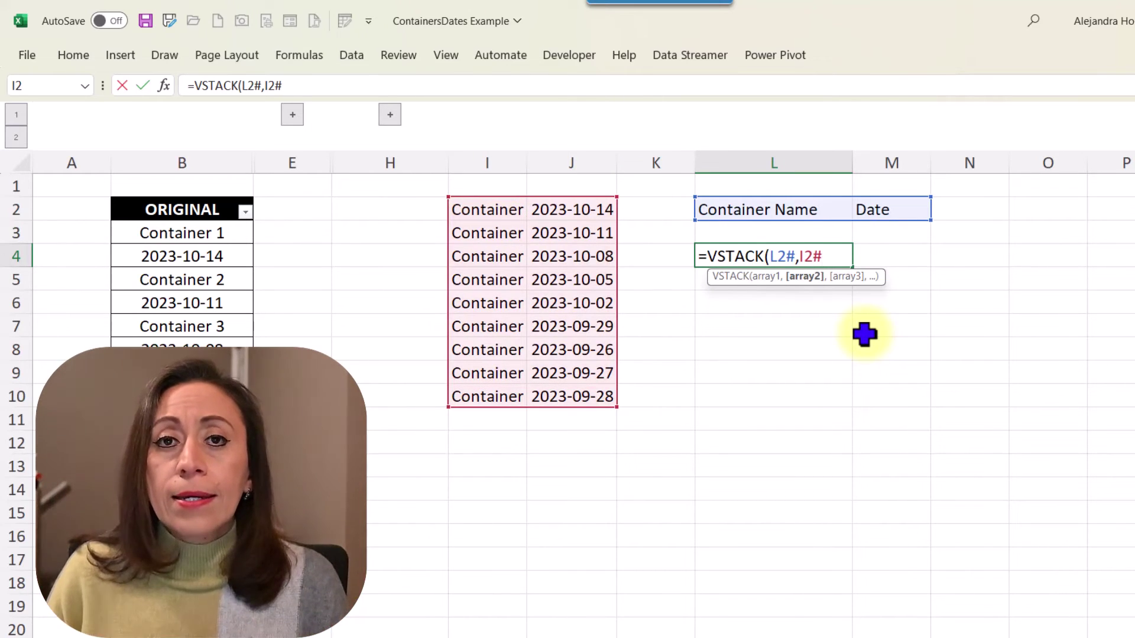
key("BackSpace")
key("BackSpace")
key("BackSpace")
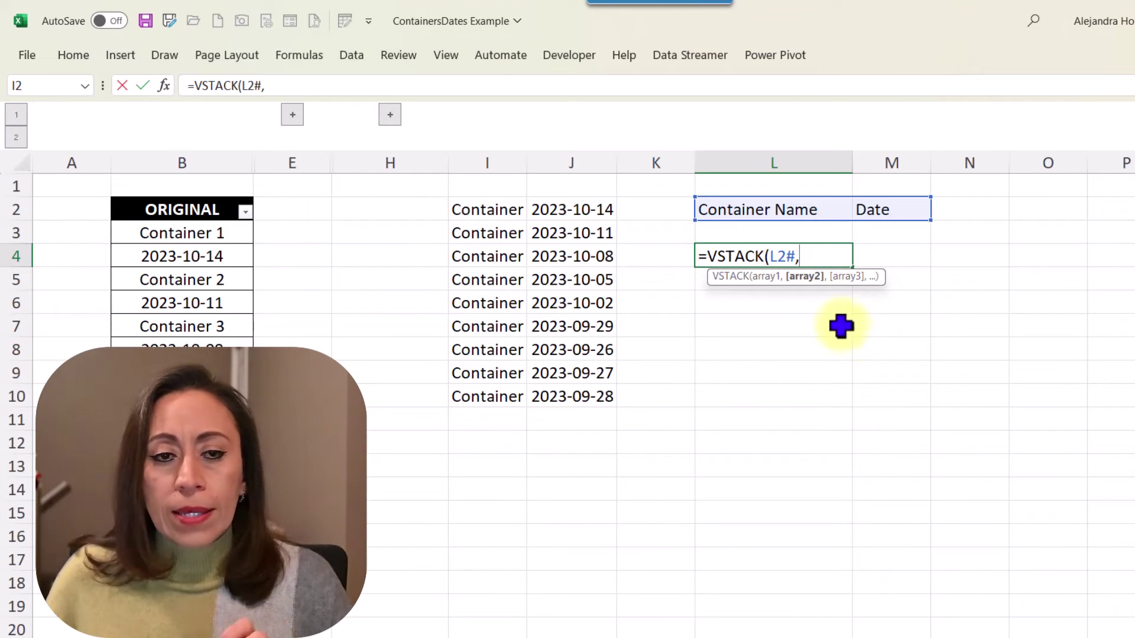
left_click_drag(518, 216, 585, 394)
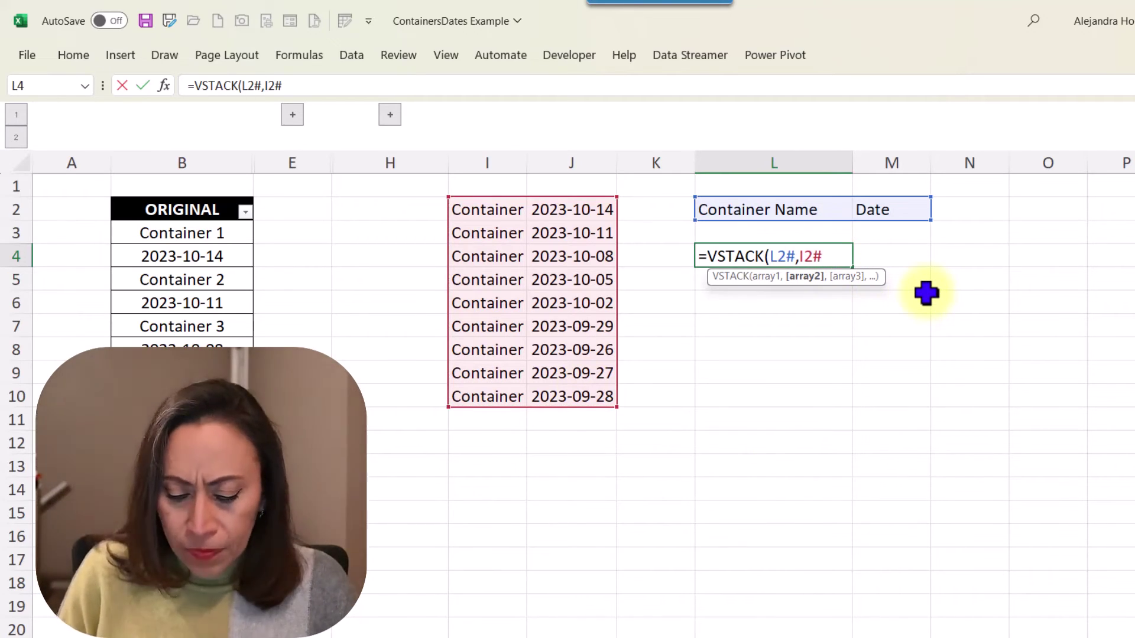
key("Return")
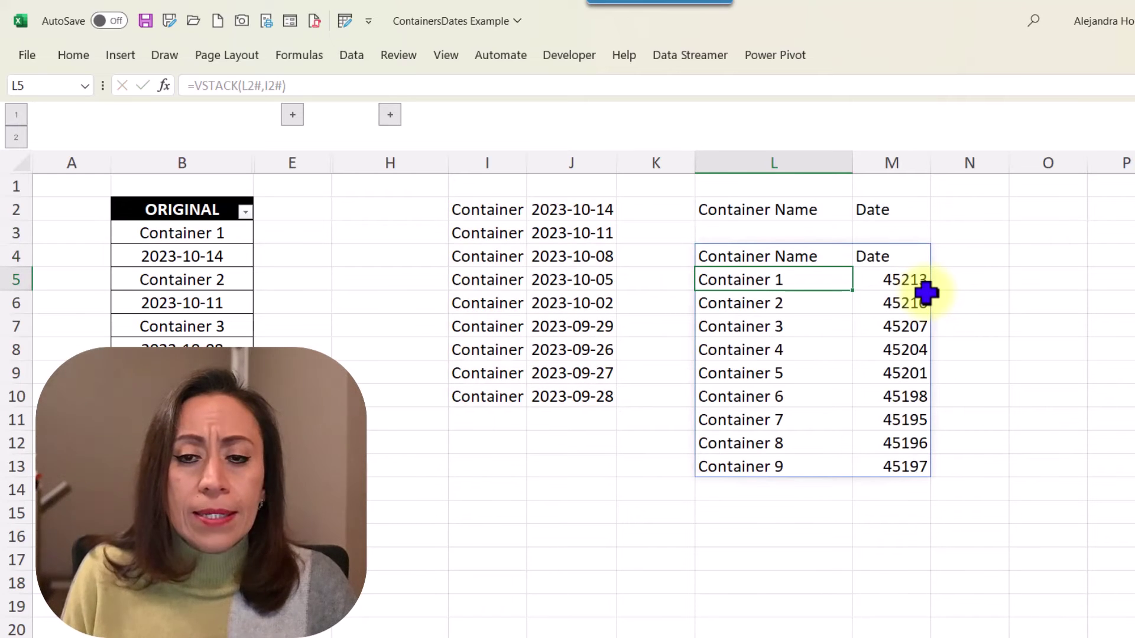
key("Up")
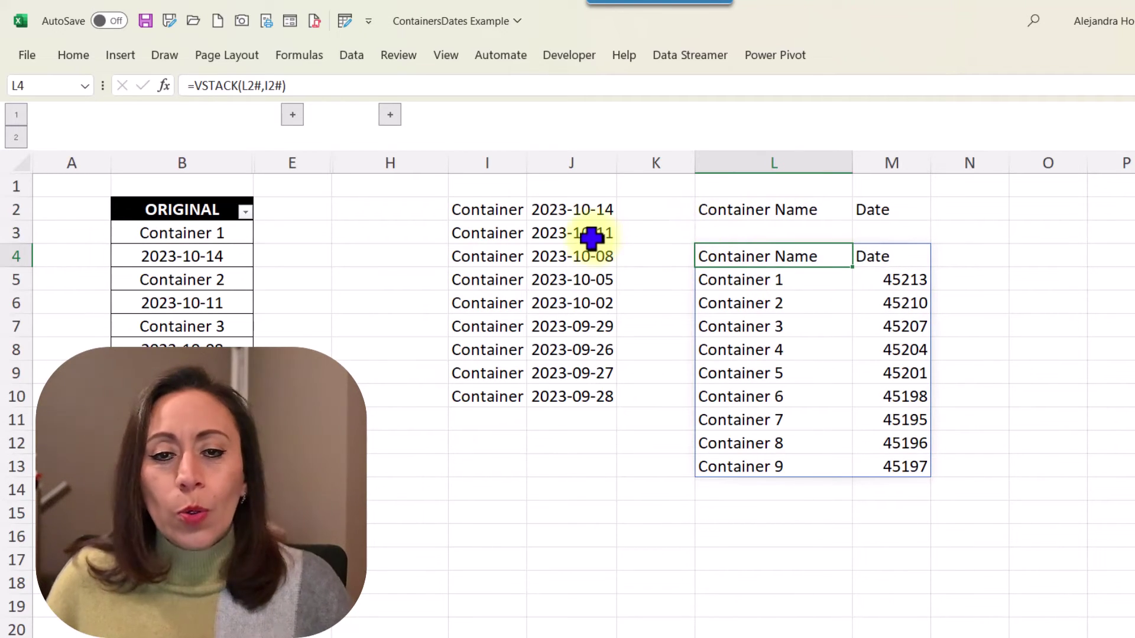
- Copy the {"Container Name","Date"} array constant from the L2 header formula
left_click(499, 210)
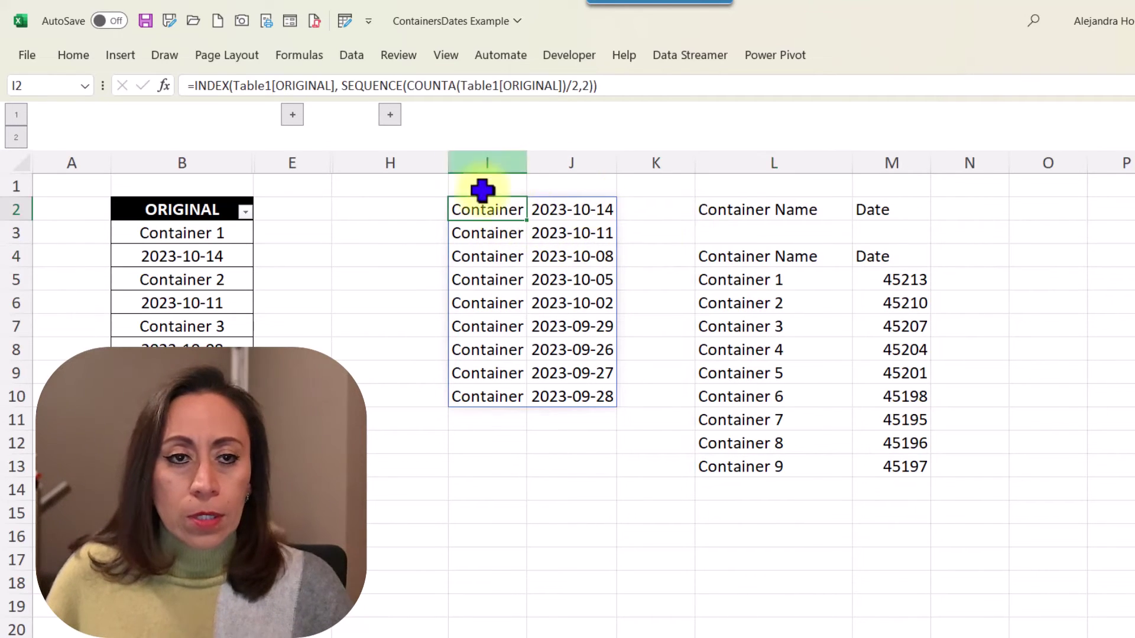
left_click(715, 210)
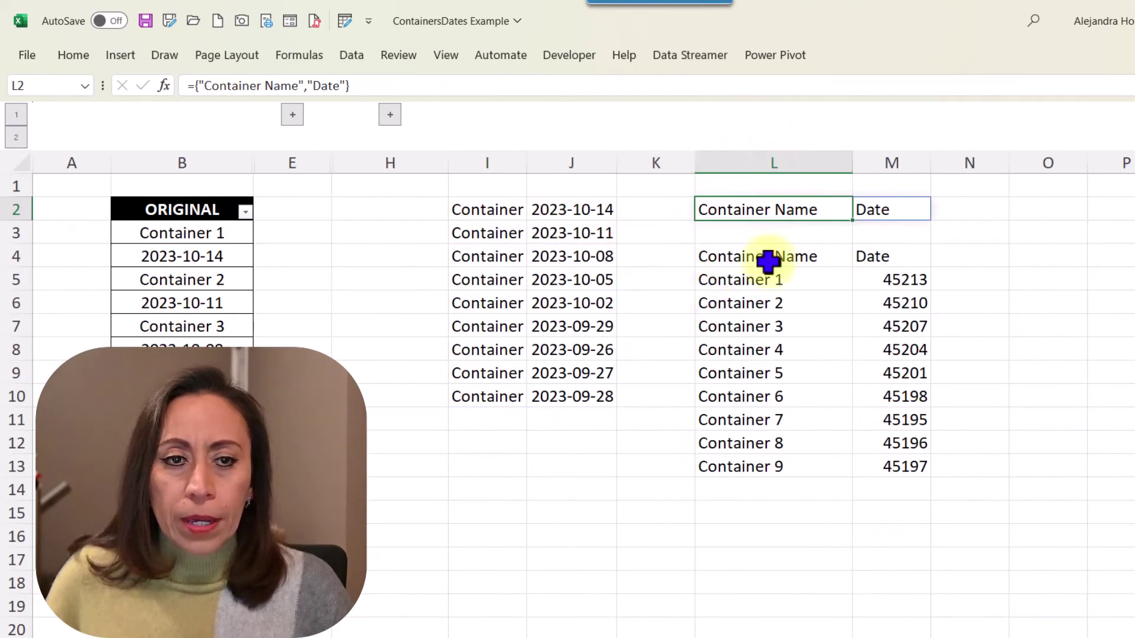
double_click(790, 211)
key("ctrl+c")
left_click_drag(917, 211, 708, 213)
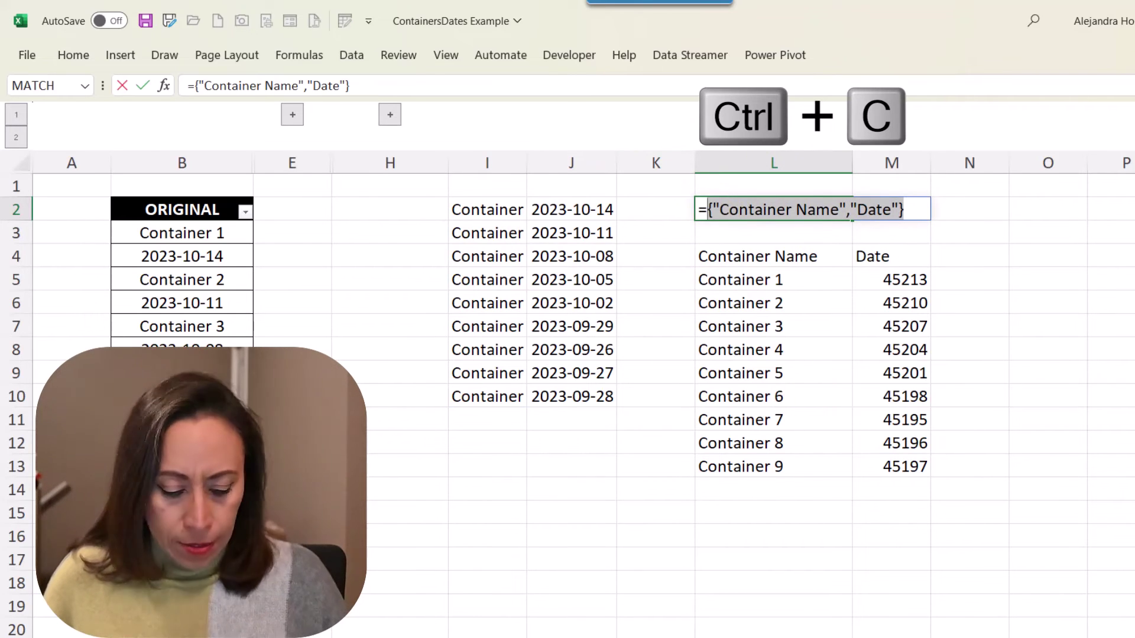
left_click(510, 213)
key("Escape")
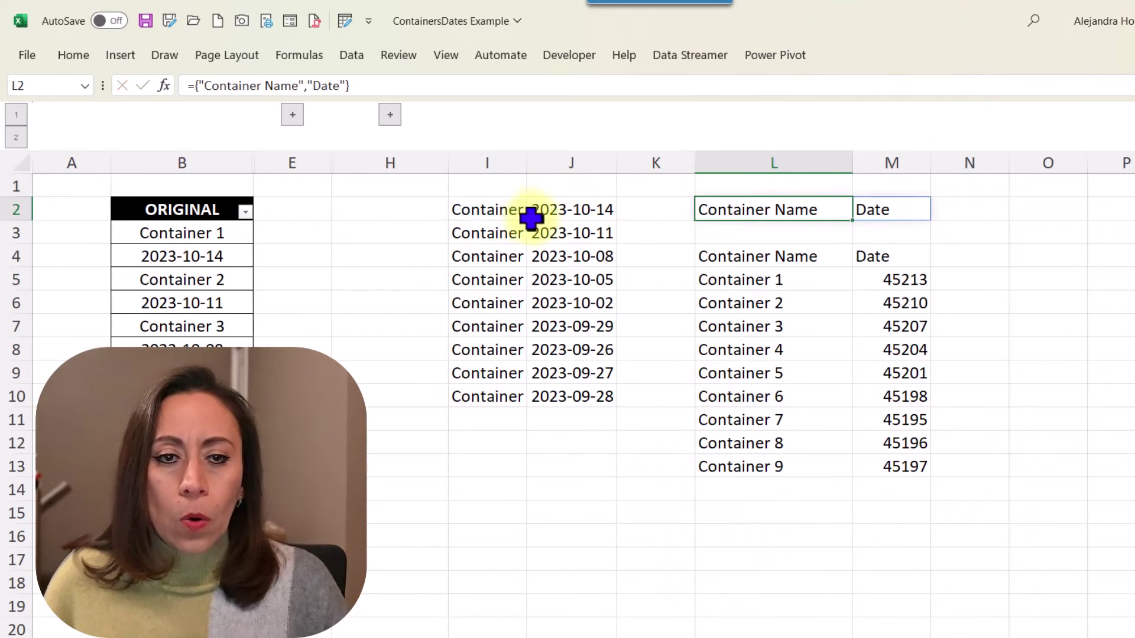
left_click(504, 214)
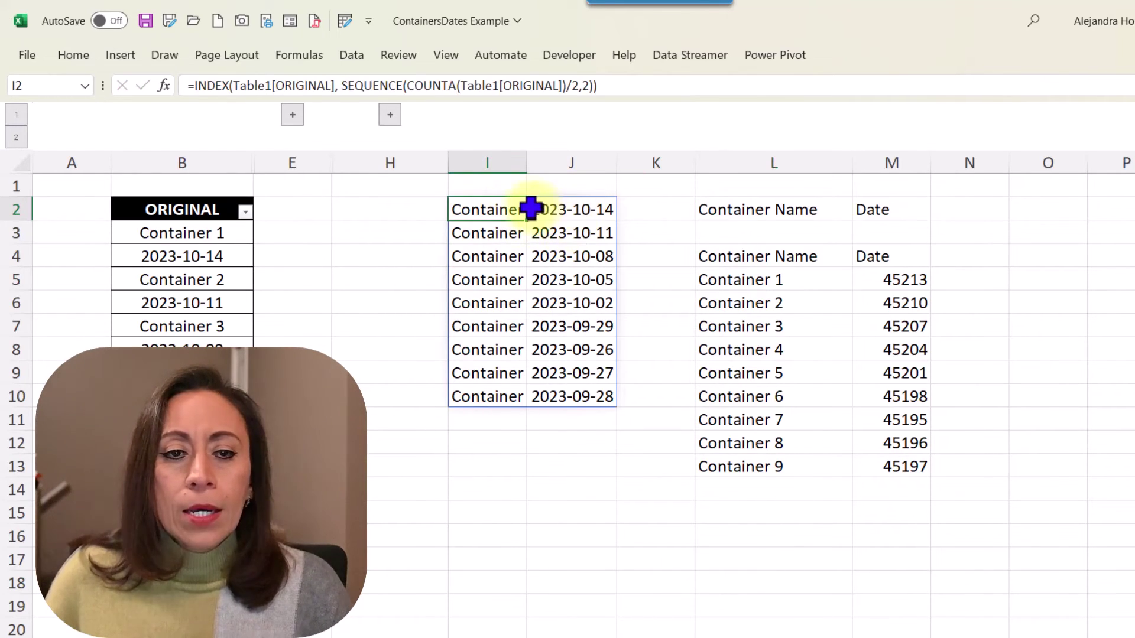
- Wrap the I2 INDEX formula in VSTACK with the header array as its first argument
key("F2")
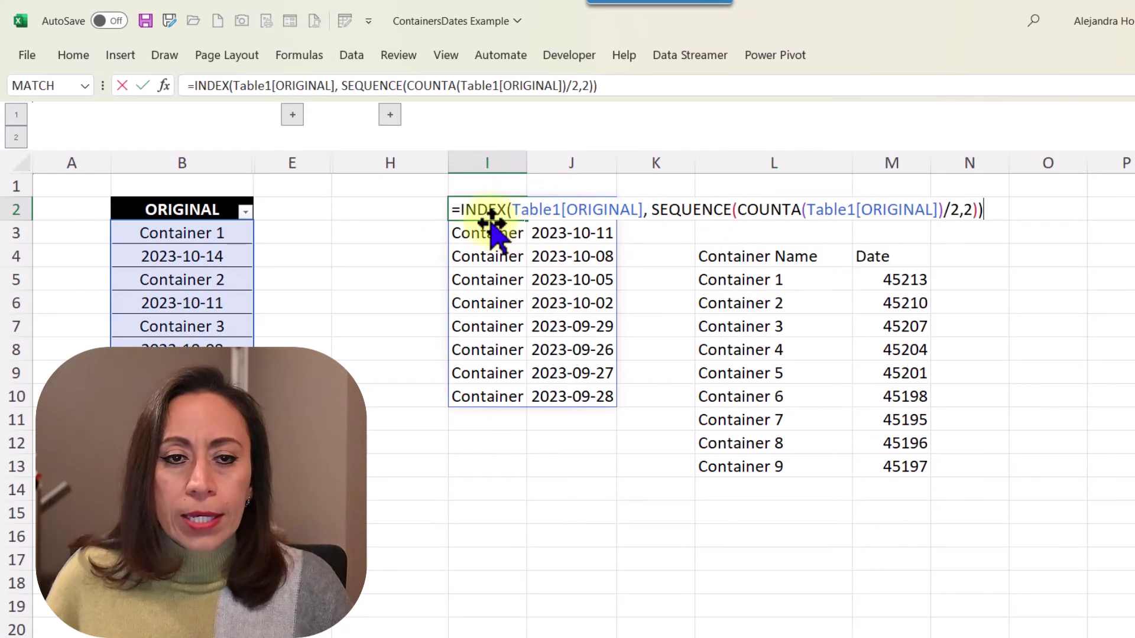
left_click(458, 211)
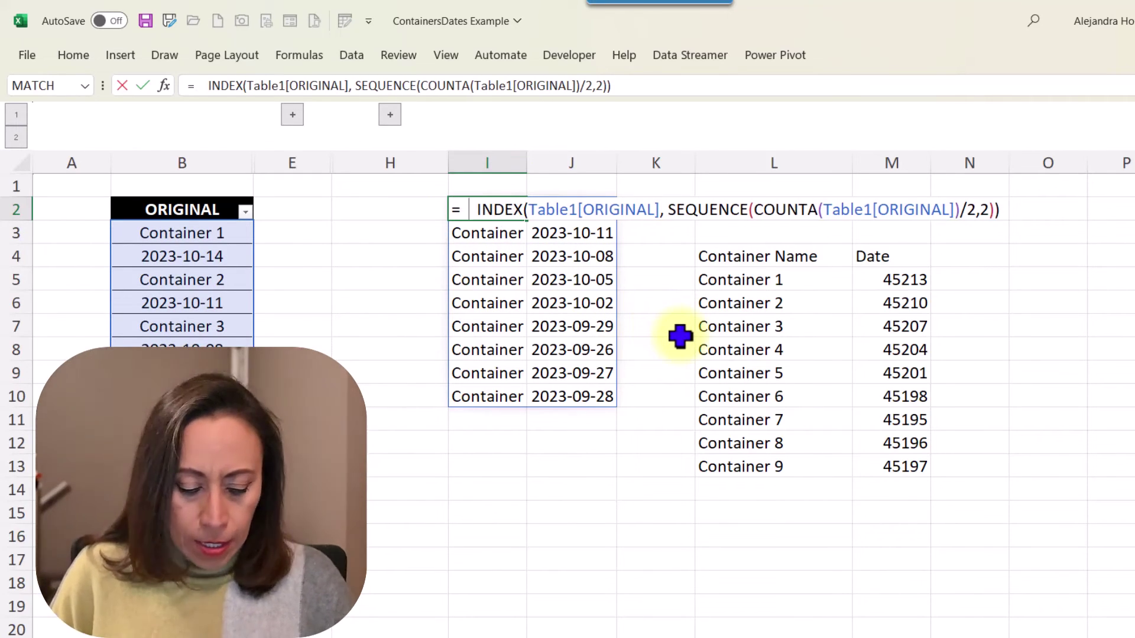
type("vst")
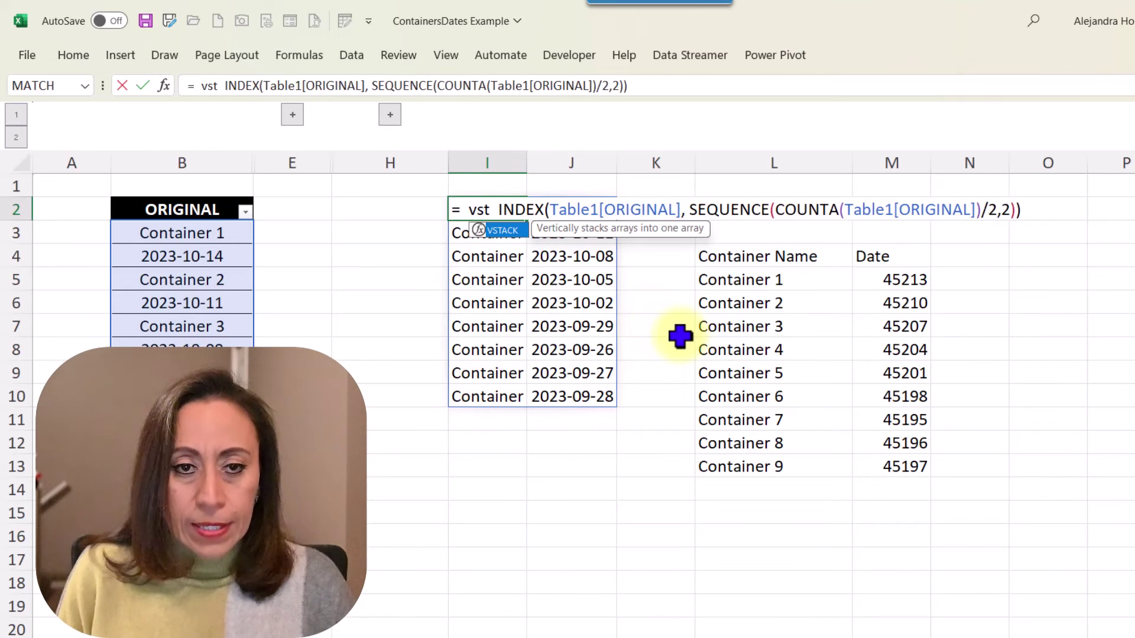
key("Tab")
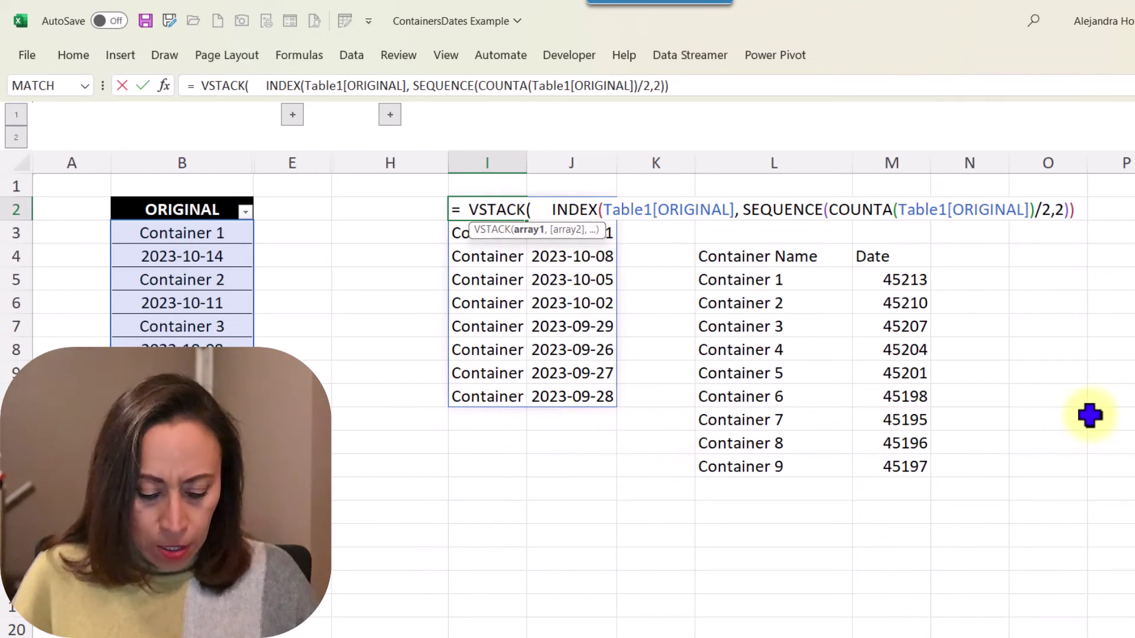
key("ctrl+v")
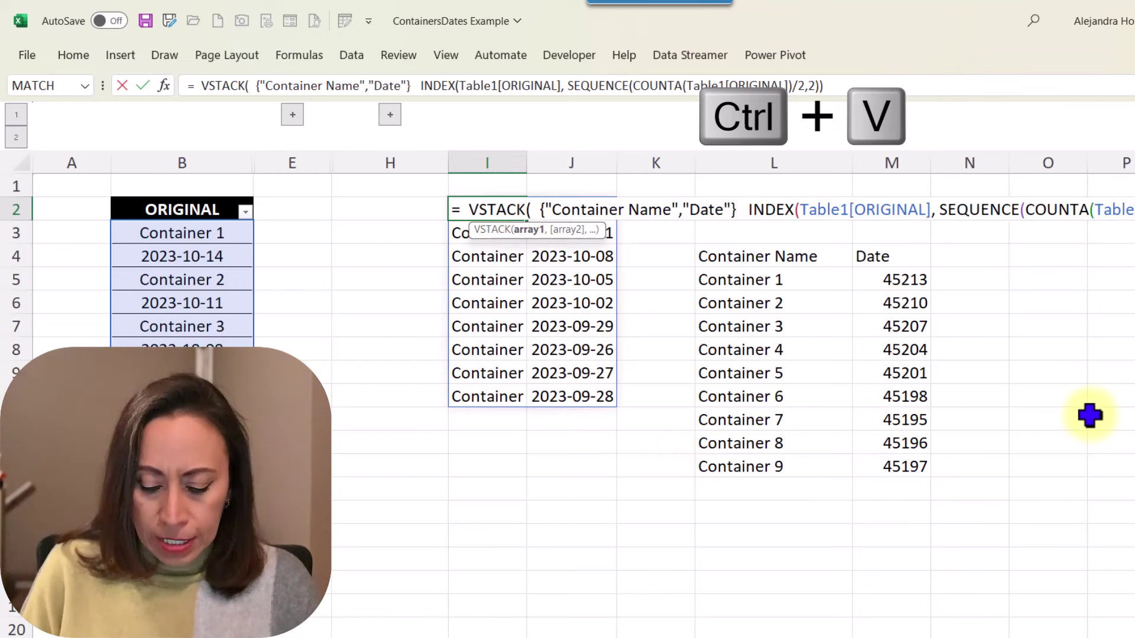
type(",")
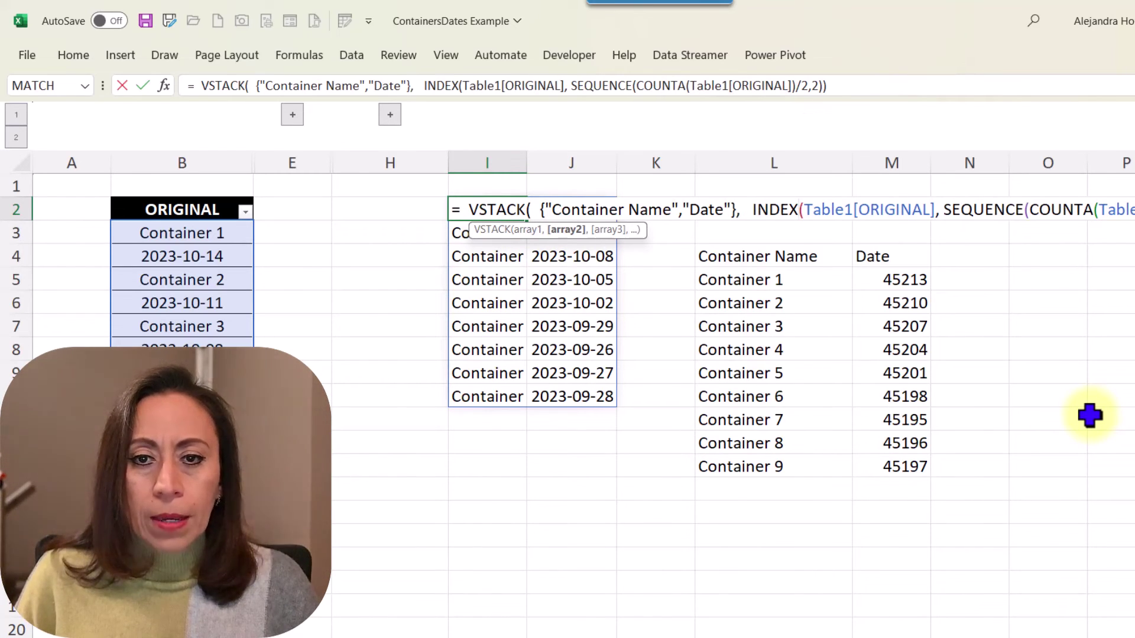
key("Right")
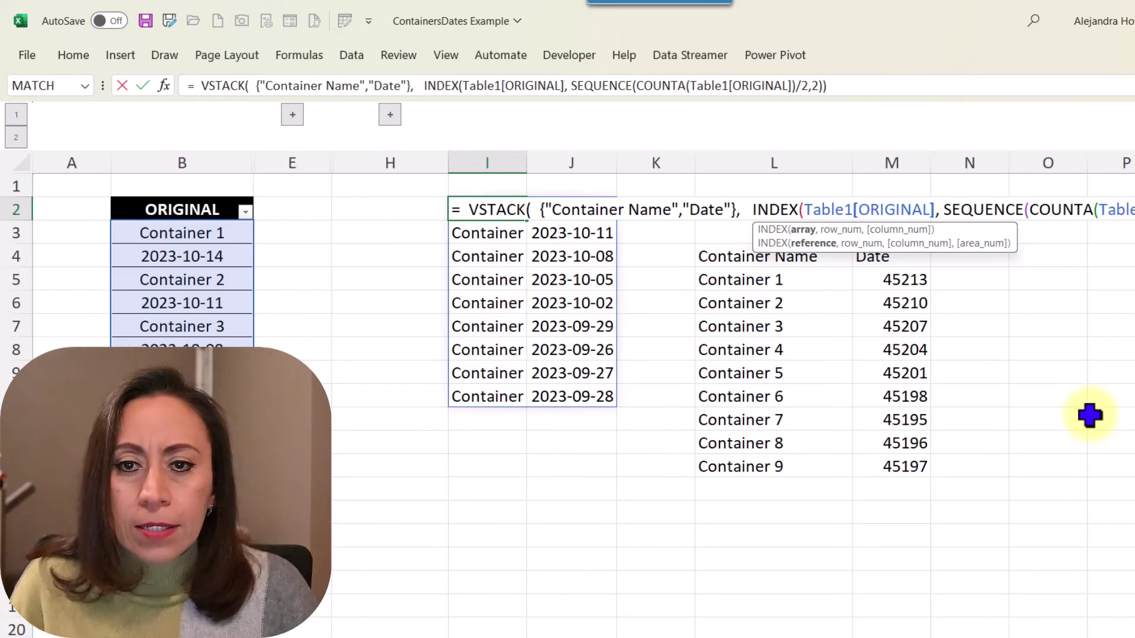
key("Right")
key("Right")
key("Right")
key("Right")
key("Right")
key("Right")
key("Right")
key("Right")
key("Right")
key("Right")
key("Right")
key("Right")
key("Right")
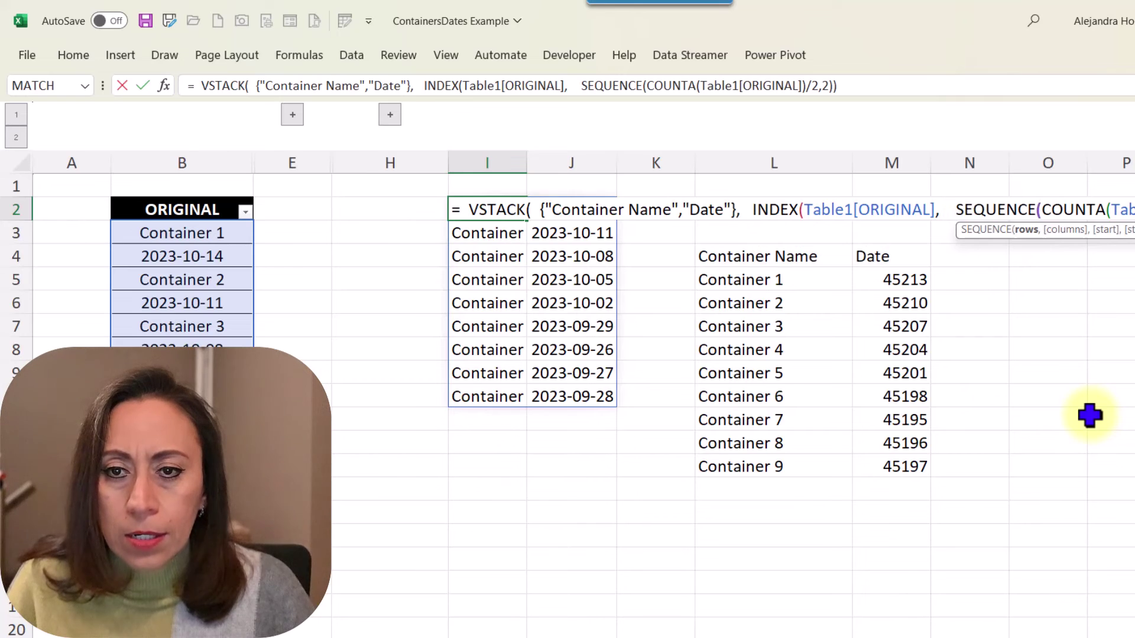
key("Left")
key("Left")
key("Left")
key("Left")
key("Right")
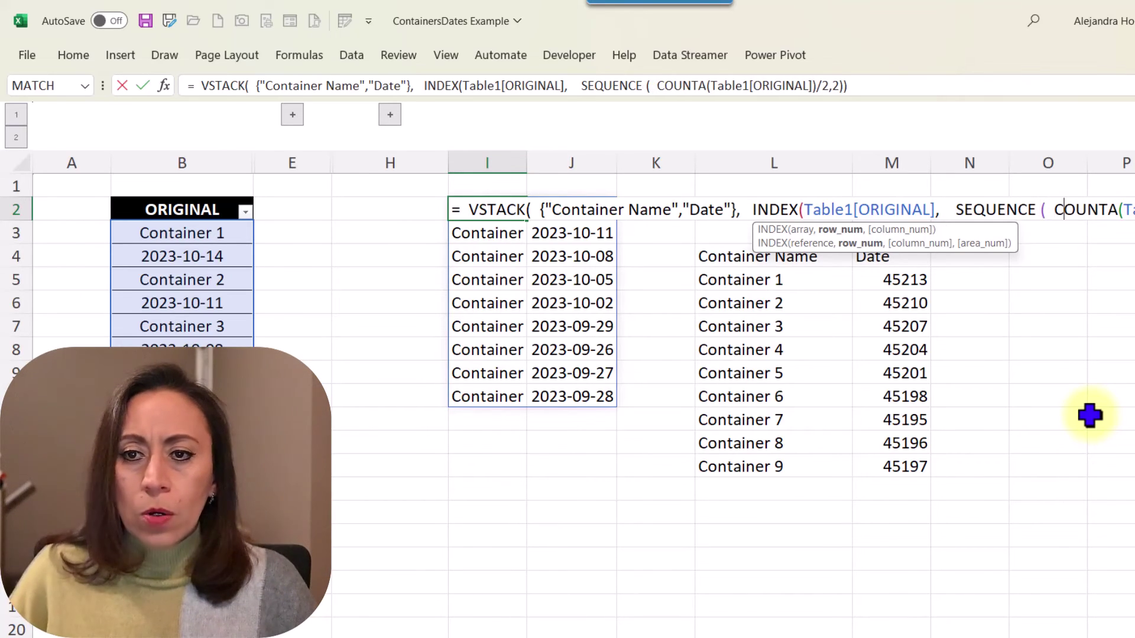
- Put INDEX on its own line, close VSTACK, and accept Excel's formula correction
key("alt+Return")
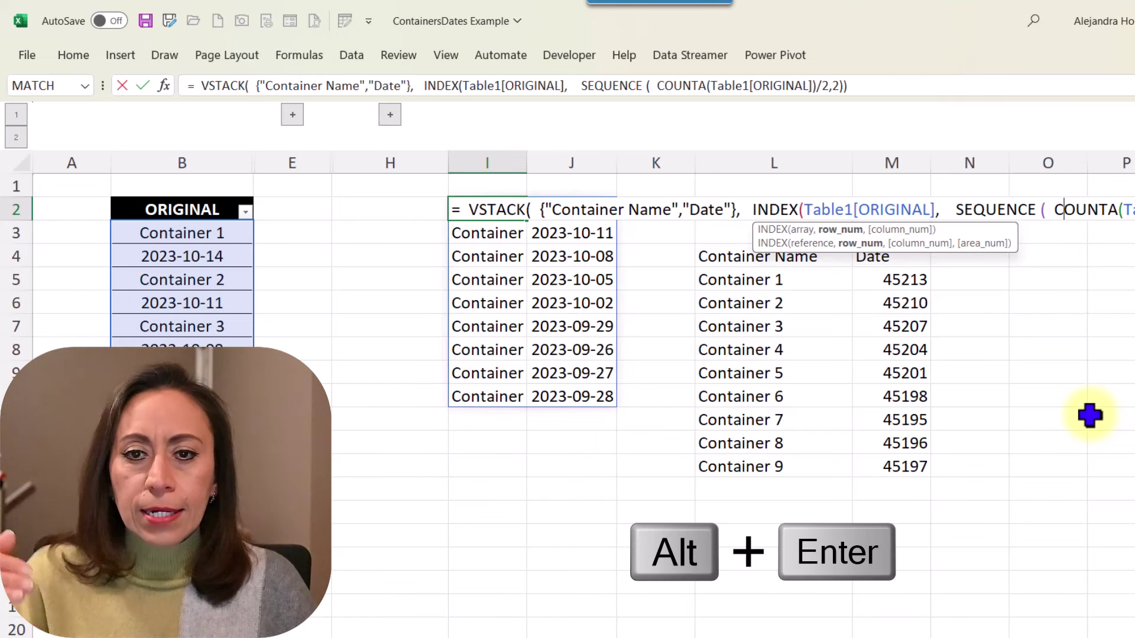
key("Left")
key("Left")
key("Left")
key("Left")
key("Left")
key("Left")
key("Left")
key("Left")
key("Left")
key("Left")
key("Left")
key("Left")
key("Left")
key("Left")
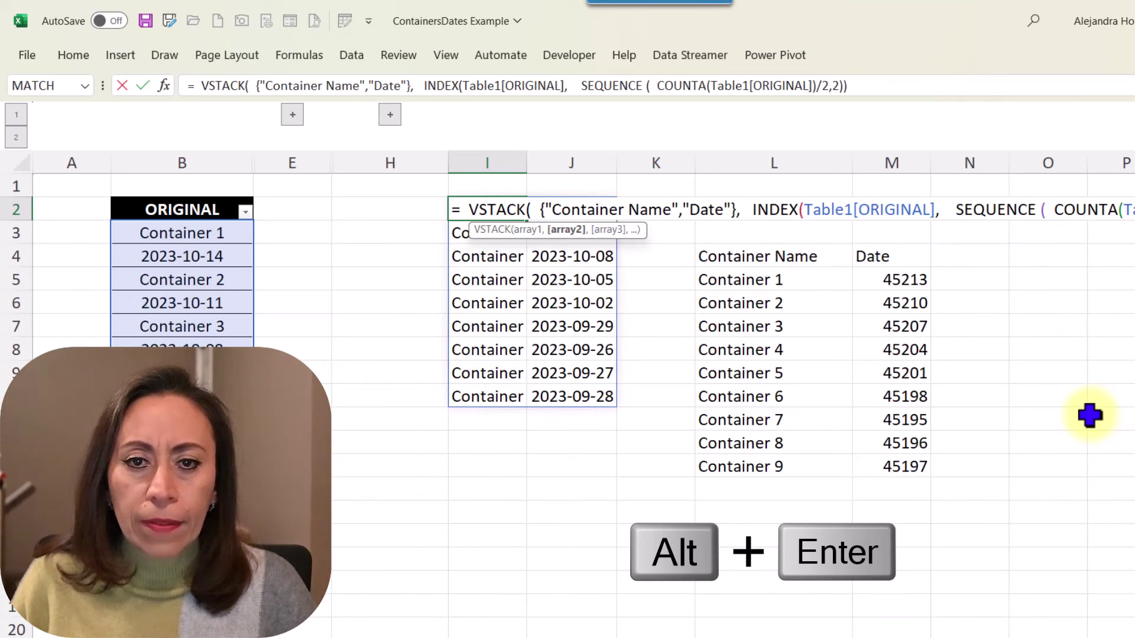
key("alt+Return")
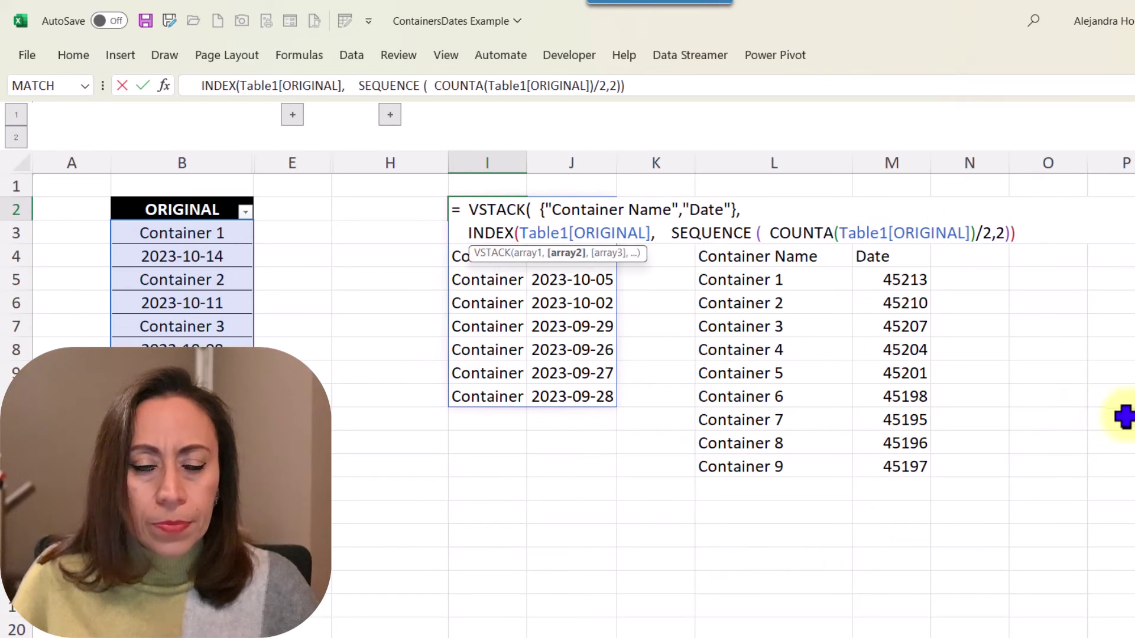
left_click(671, 233)
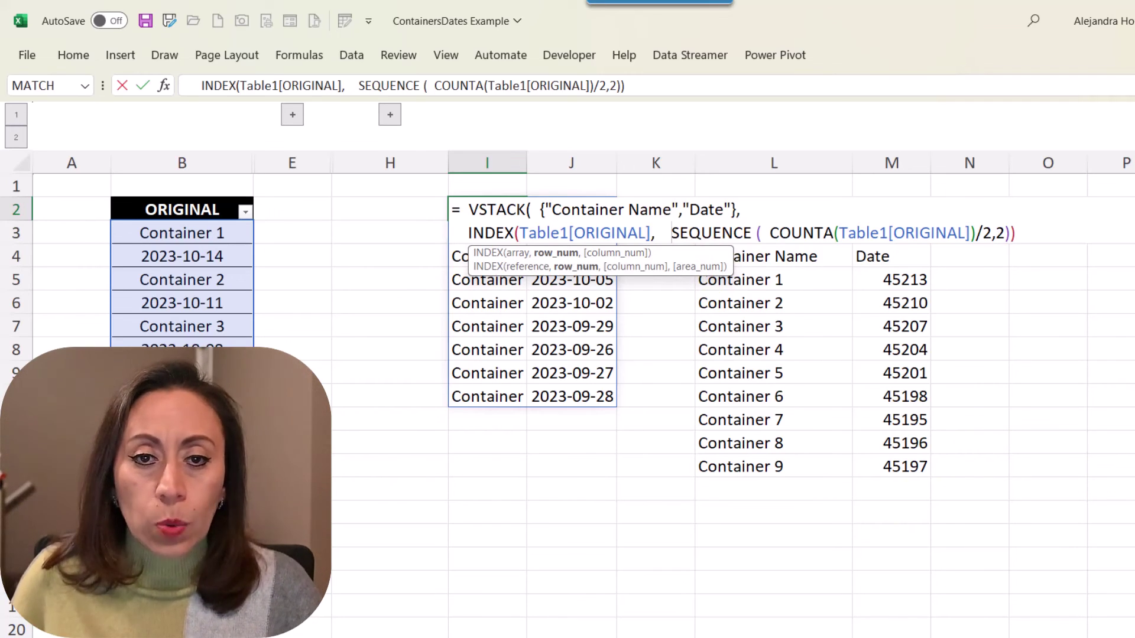
left_click(1029, 228)
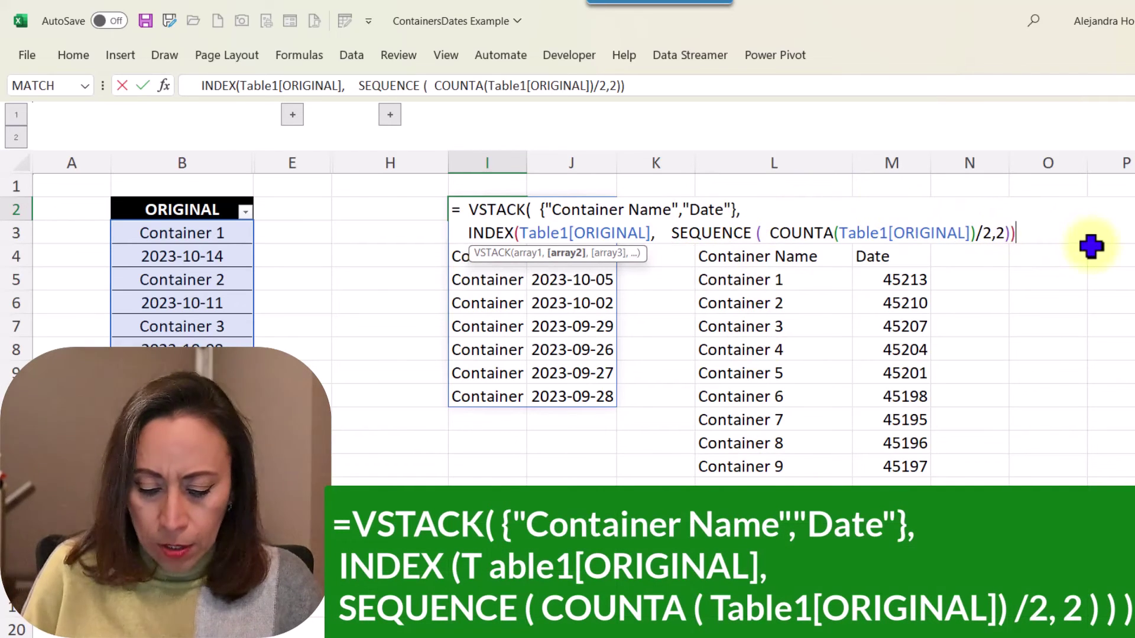
type(")")
key("Return")
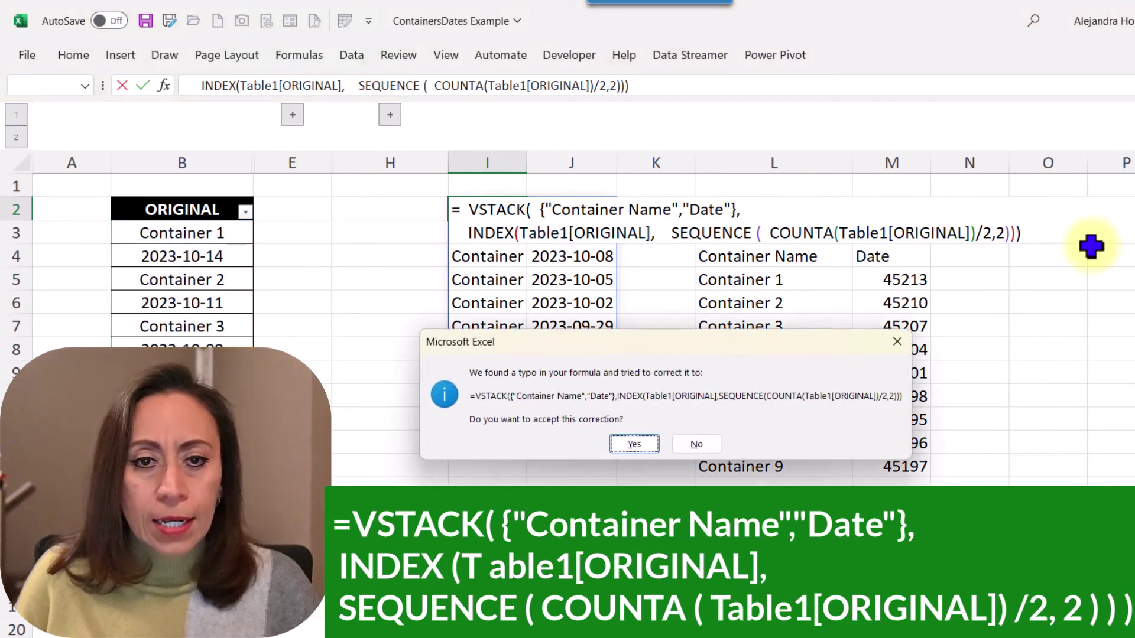
key("Return")
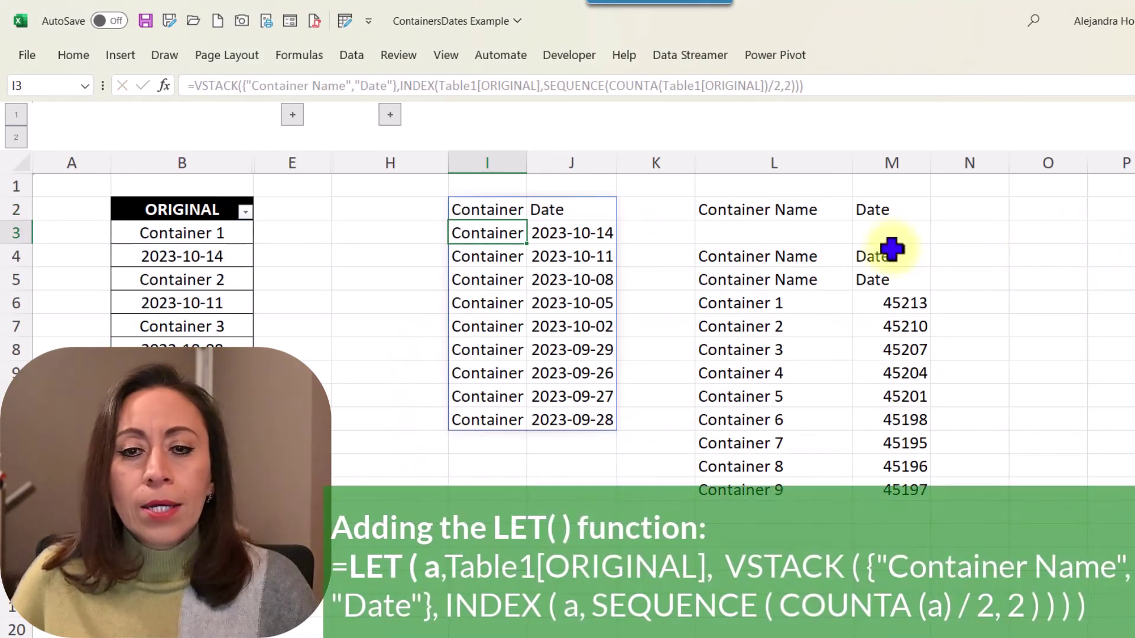
- Delete the old results in L2:L8 and bold the Container Name and Date headers
left_click_drag(836, 208, 831, 348)
key("Delete")
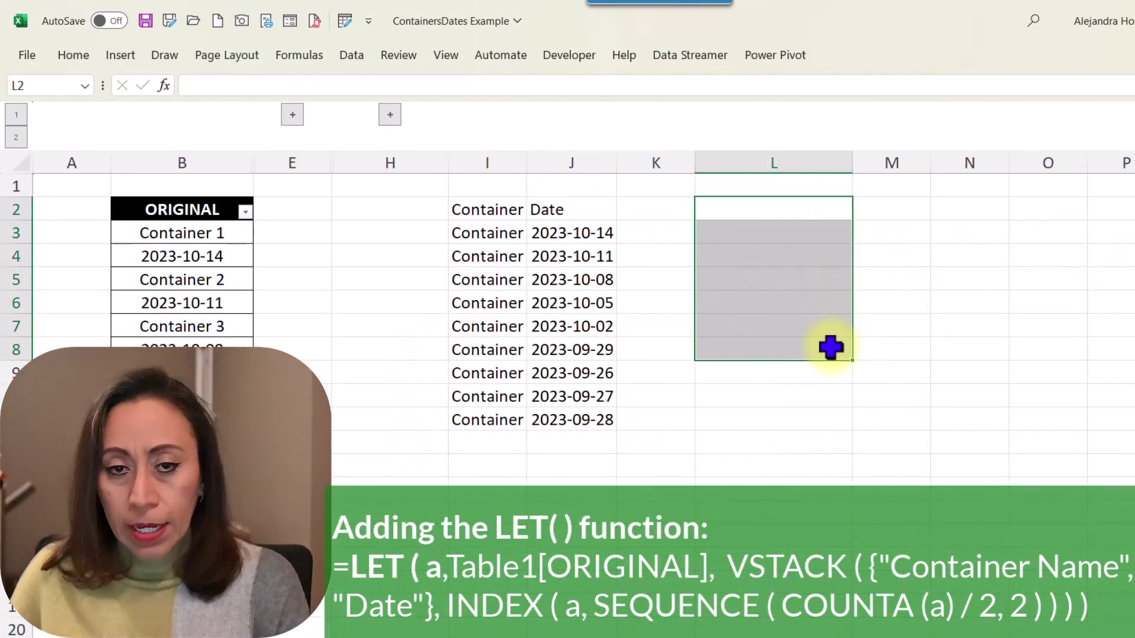
key("Down")
left_click(502, 211)
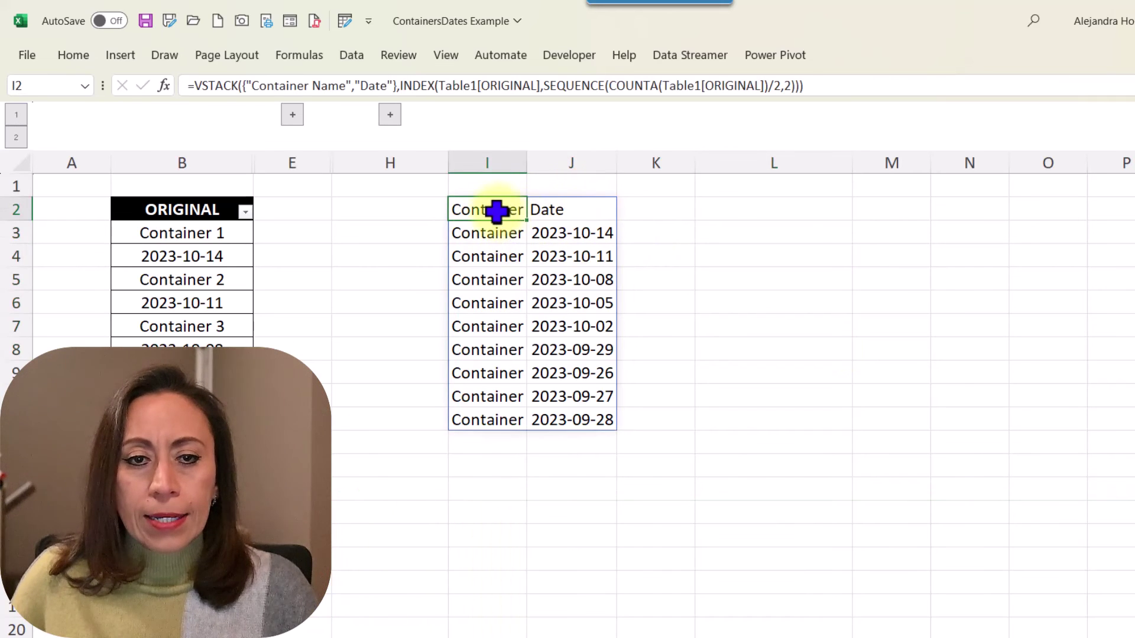
left_click_drag(496, 212, 543, 211)
key("ctrl+b")
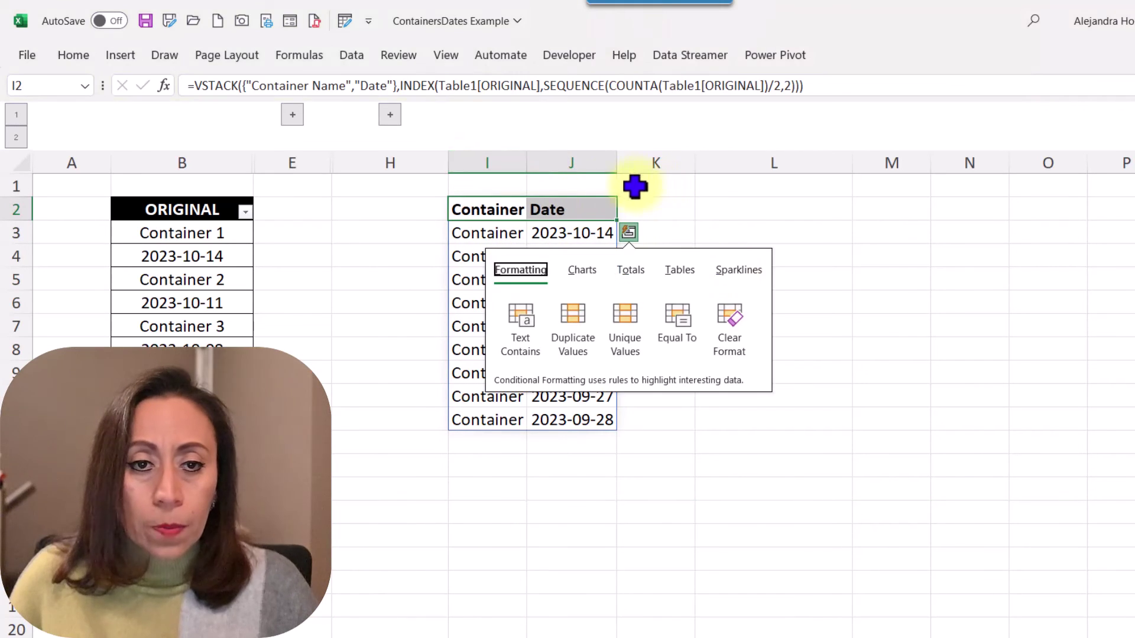
- Widen column I and give the new table All Borders
left_click_drag(528, 164, 588, 163)
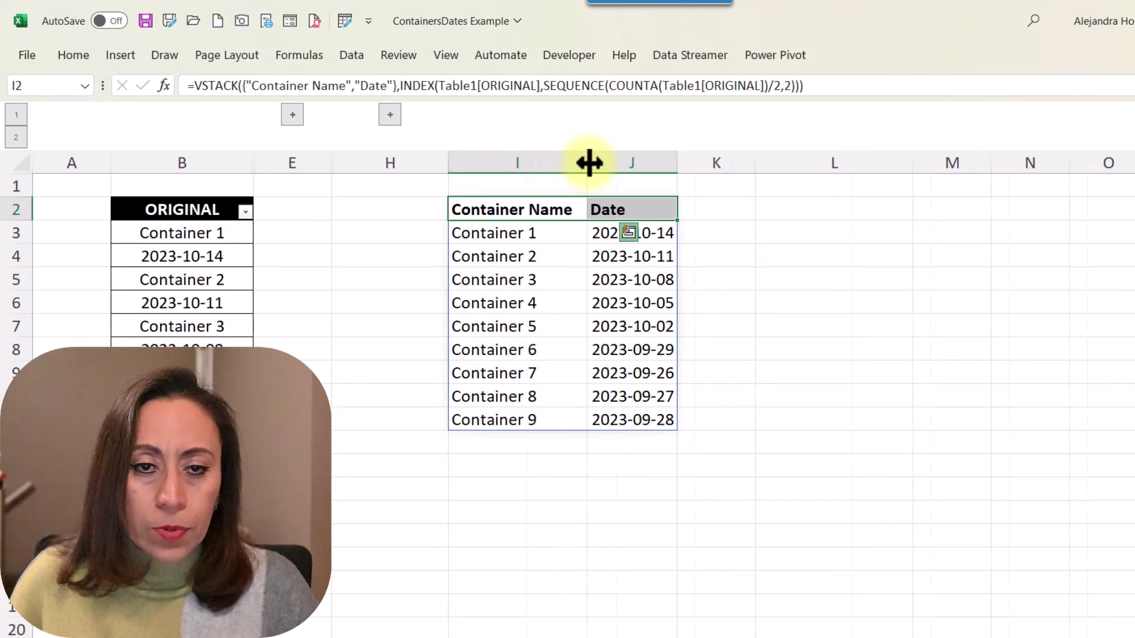
left_click(83, 55)
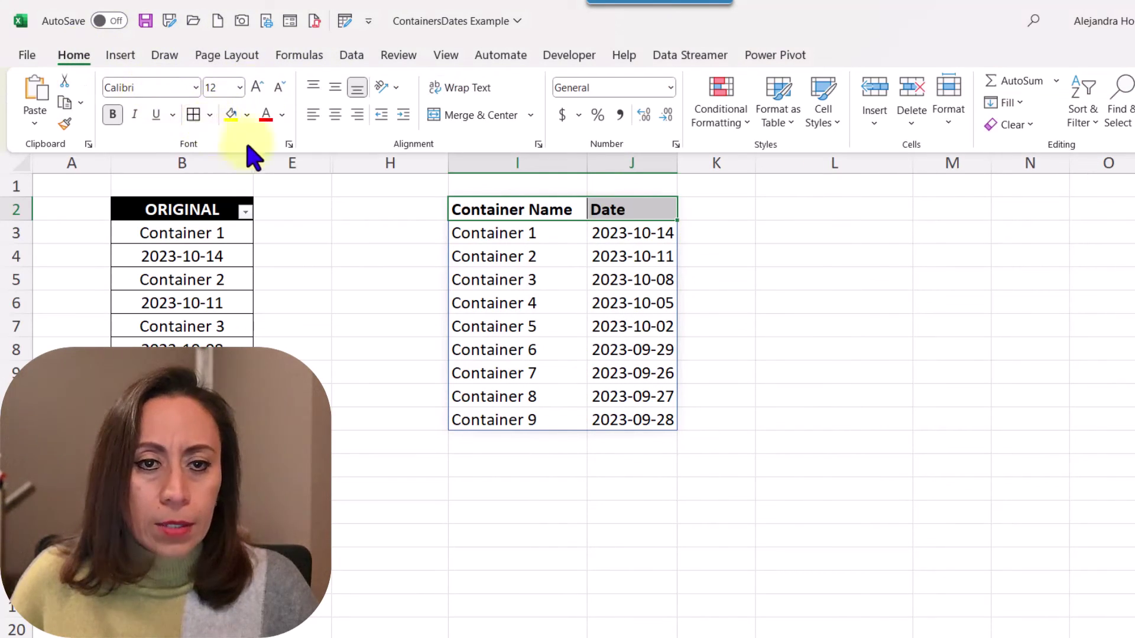
left_click(746, 283)
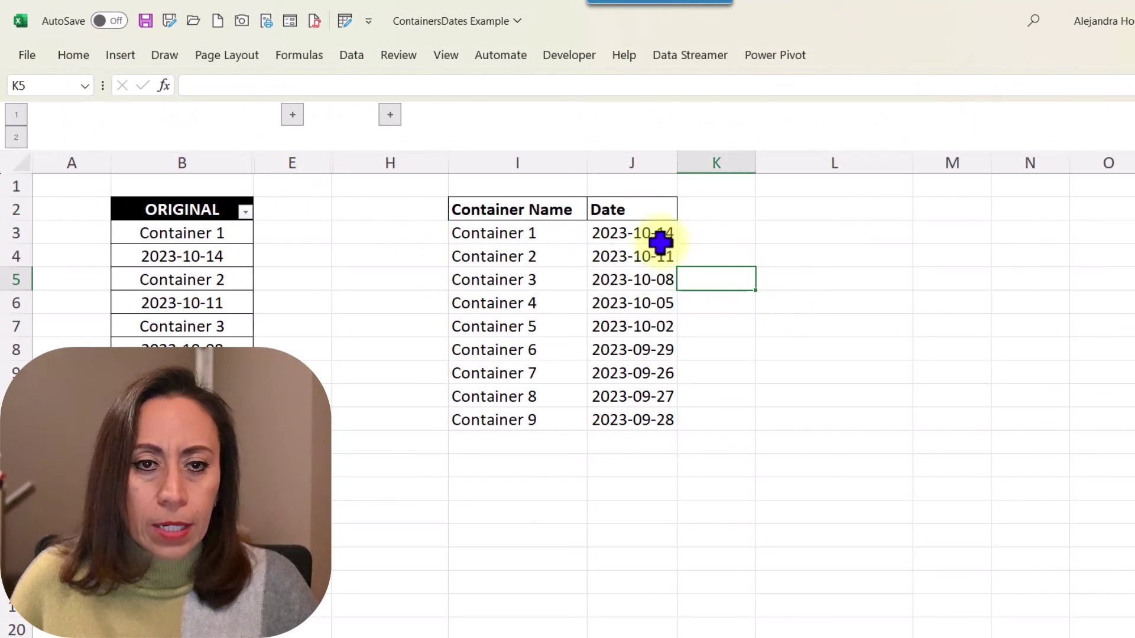
left_click(630, 209)
left_click(647, 234)
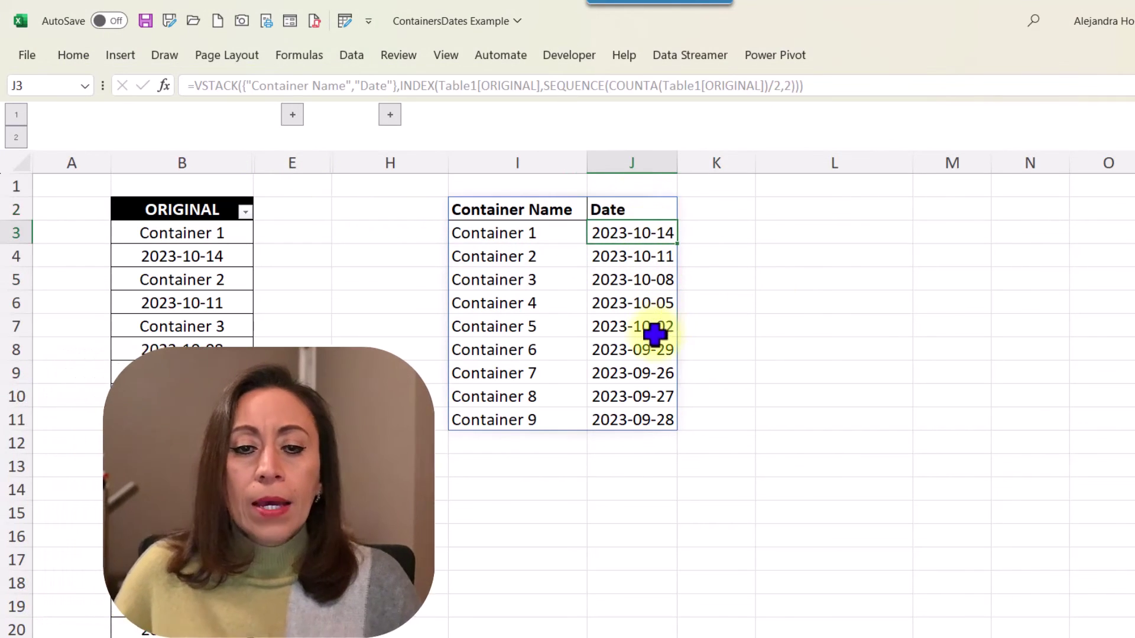
- Fill the ORIGINAL list down to Container 11 and check its new row and date in the split table
scroll(291, 471, "down", 1)
scroll(291, 471, "up", 1)
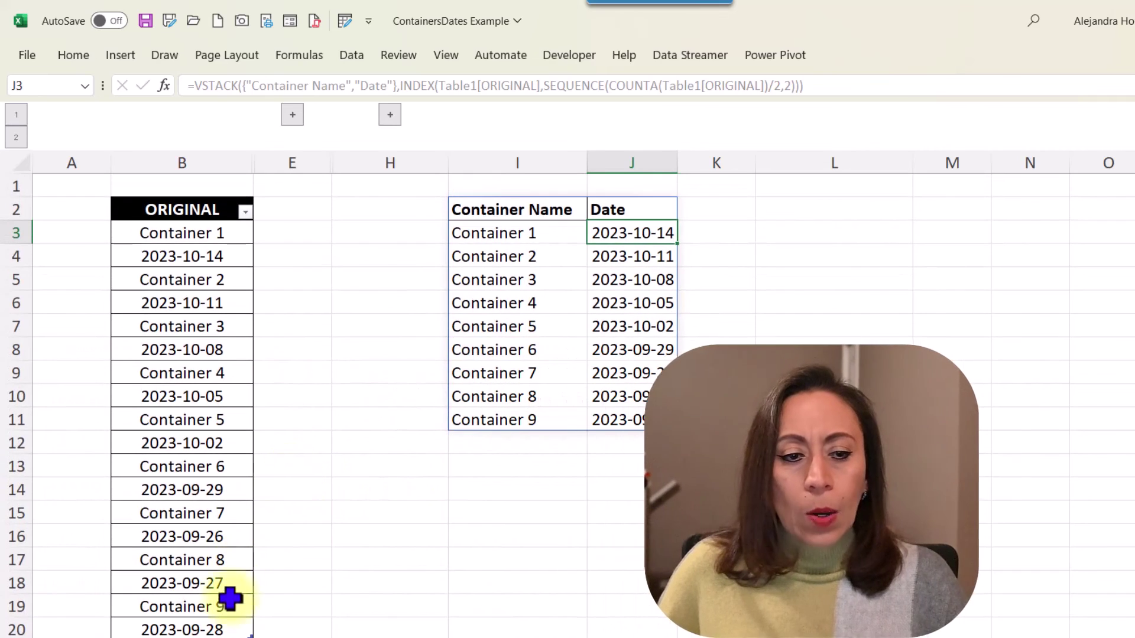
left_click(229, 608)
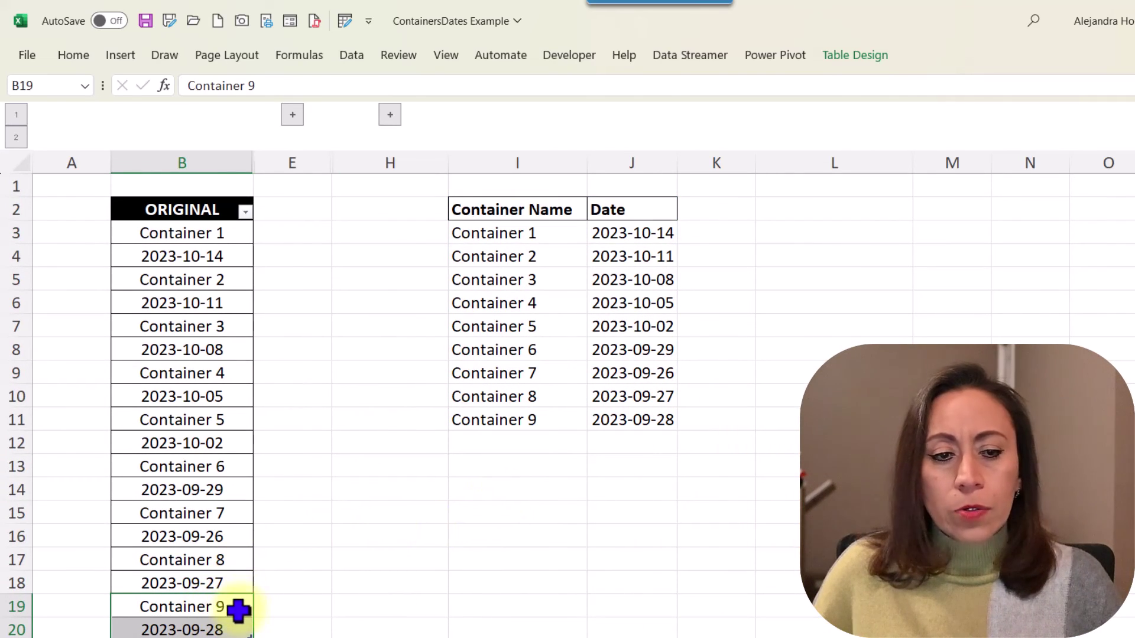
left_click_drag(242, 609, 243, 636)
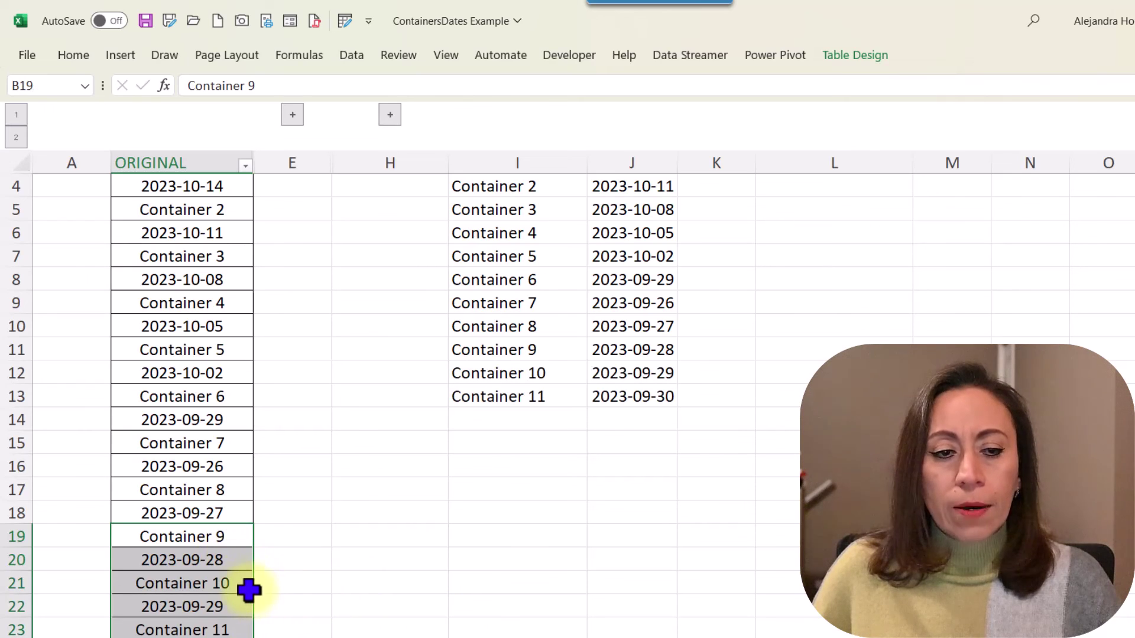
scroll(621, 456, "up", 1)
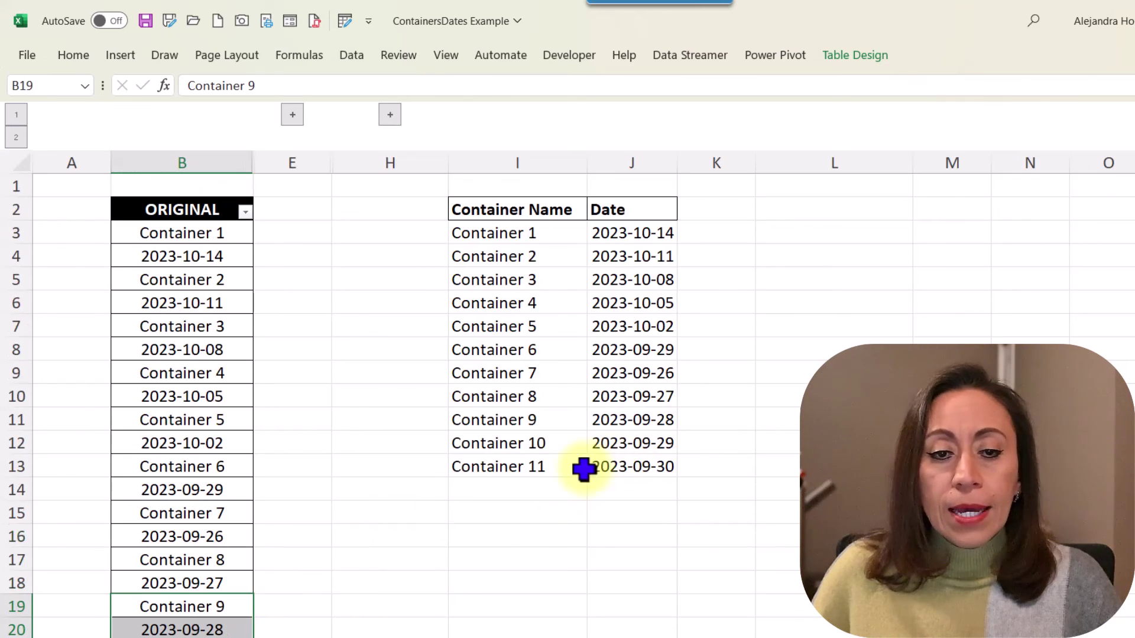
left_click(535, 448)
left_click(551, 472)
left_click(618, 466)
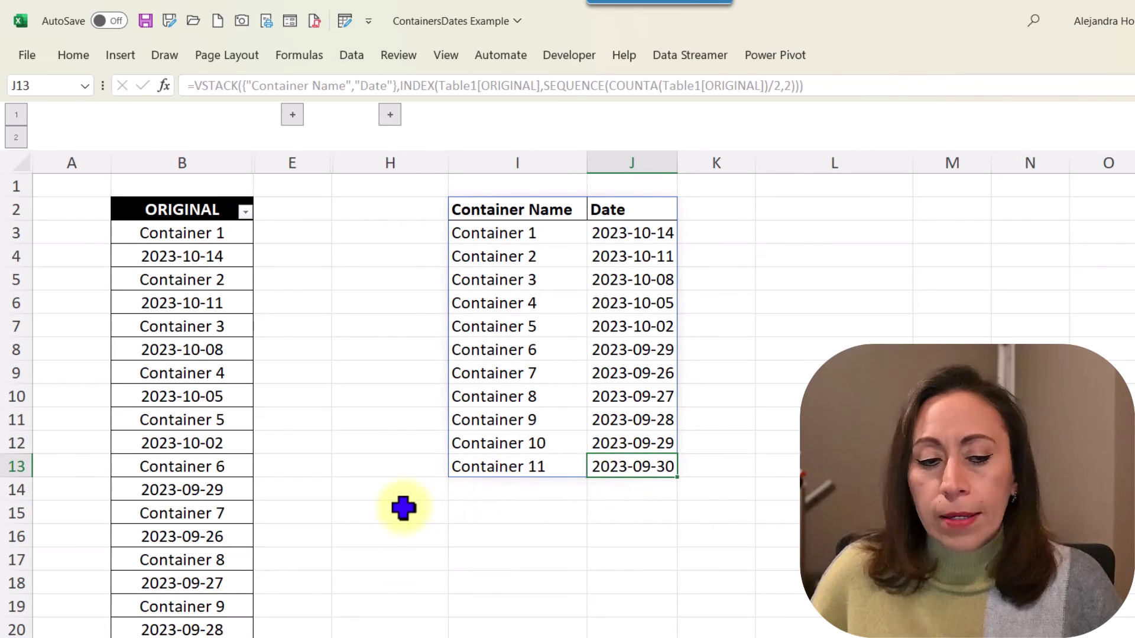
- Delete the eight ORIGINAL entries from Container 8 down, leaving the table ending at Container 7
left_click(237, 563)
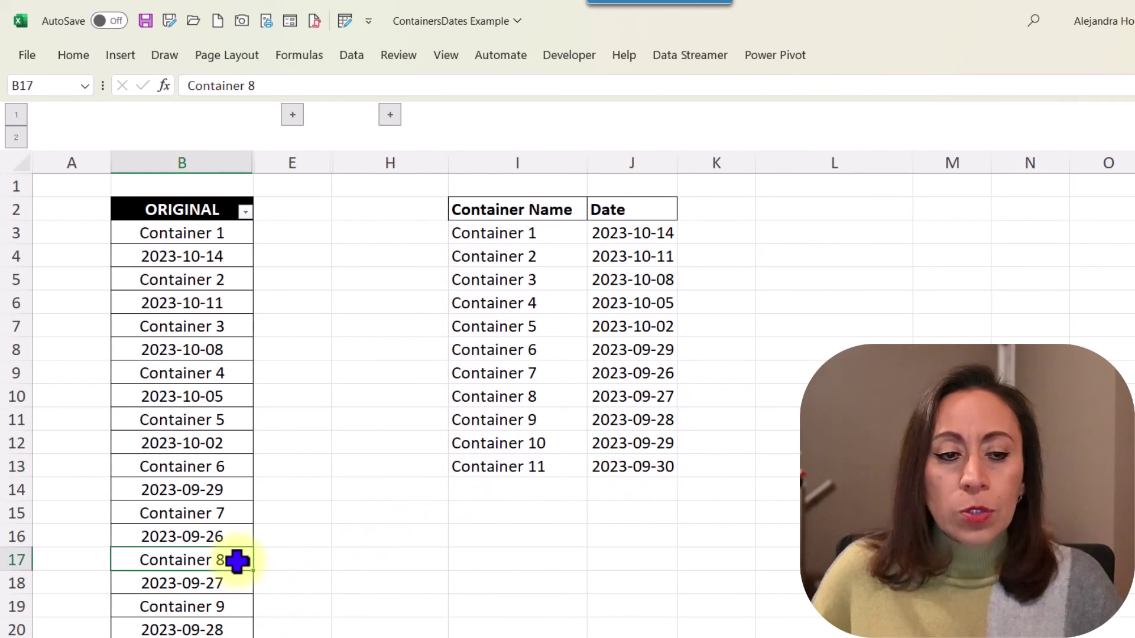
scroll(355, 580, "down", 2)
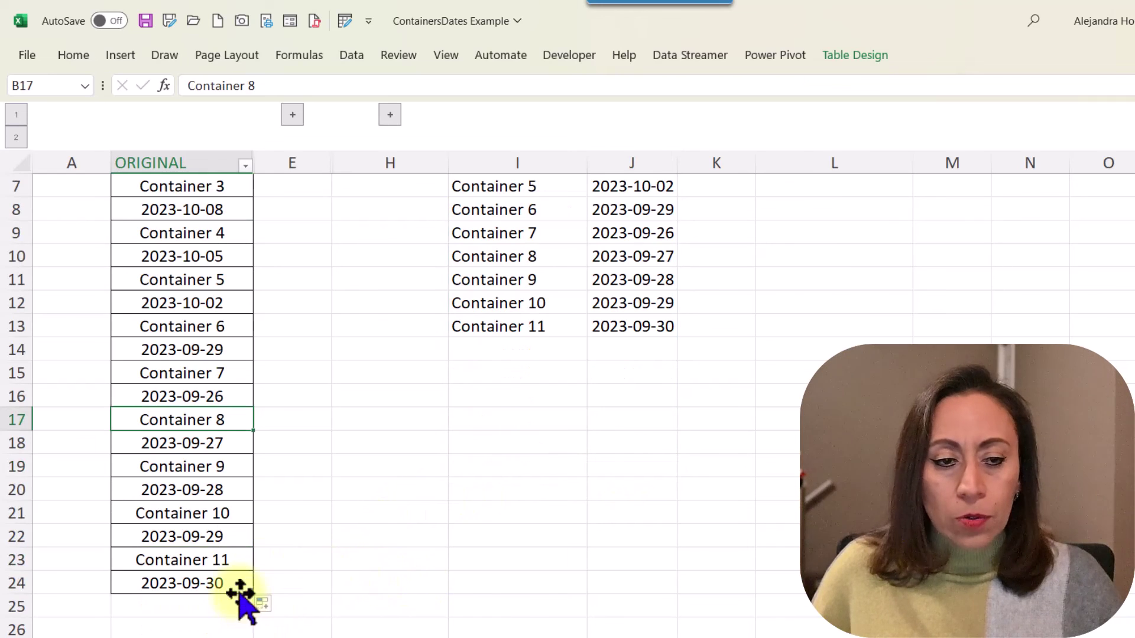
key("ctrl+shift+Down")
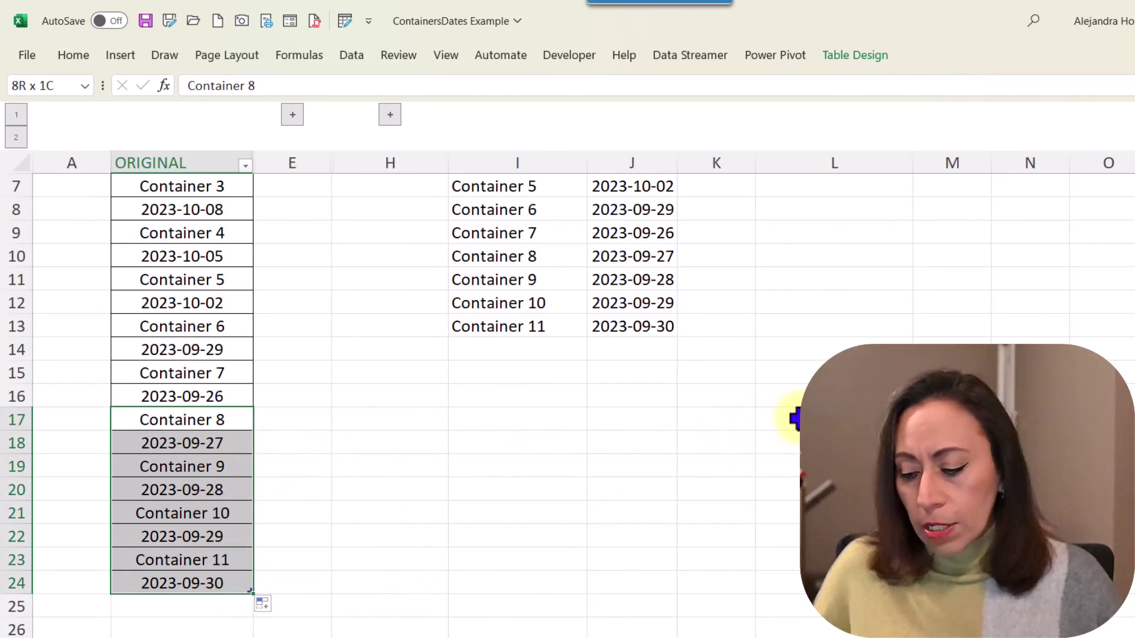
key("Delete")
scroll(592, 332, "up", 2)
left_click(556, 372)
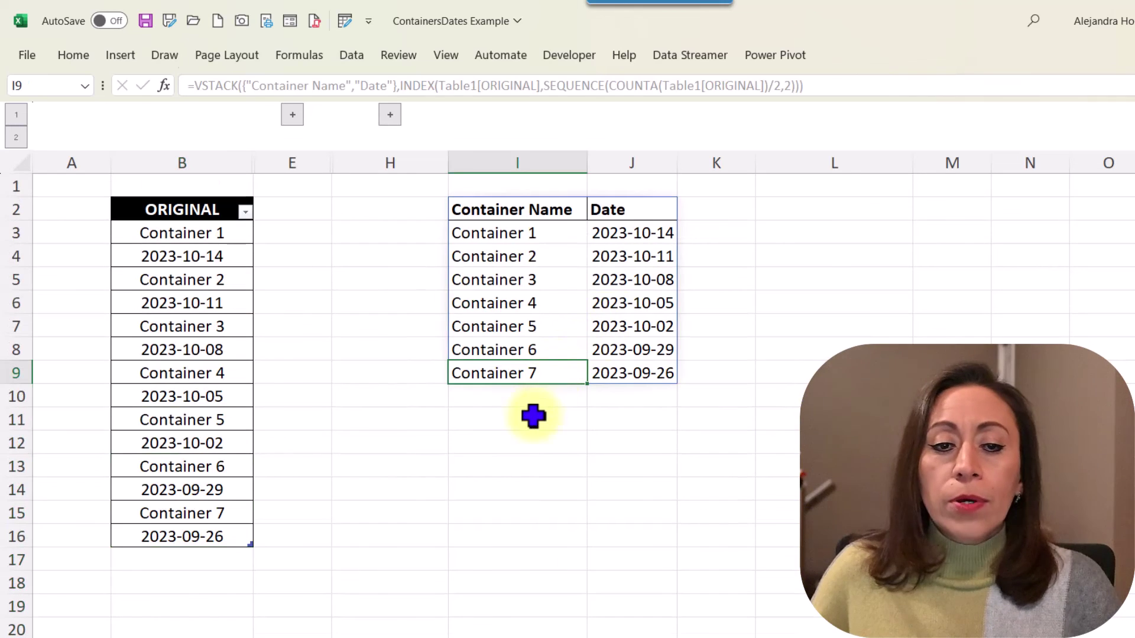